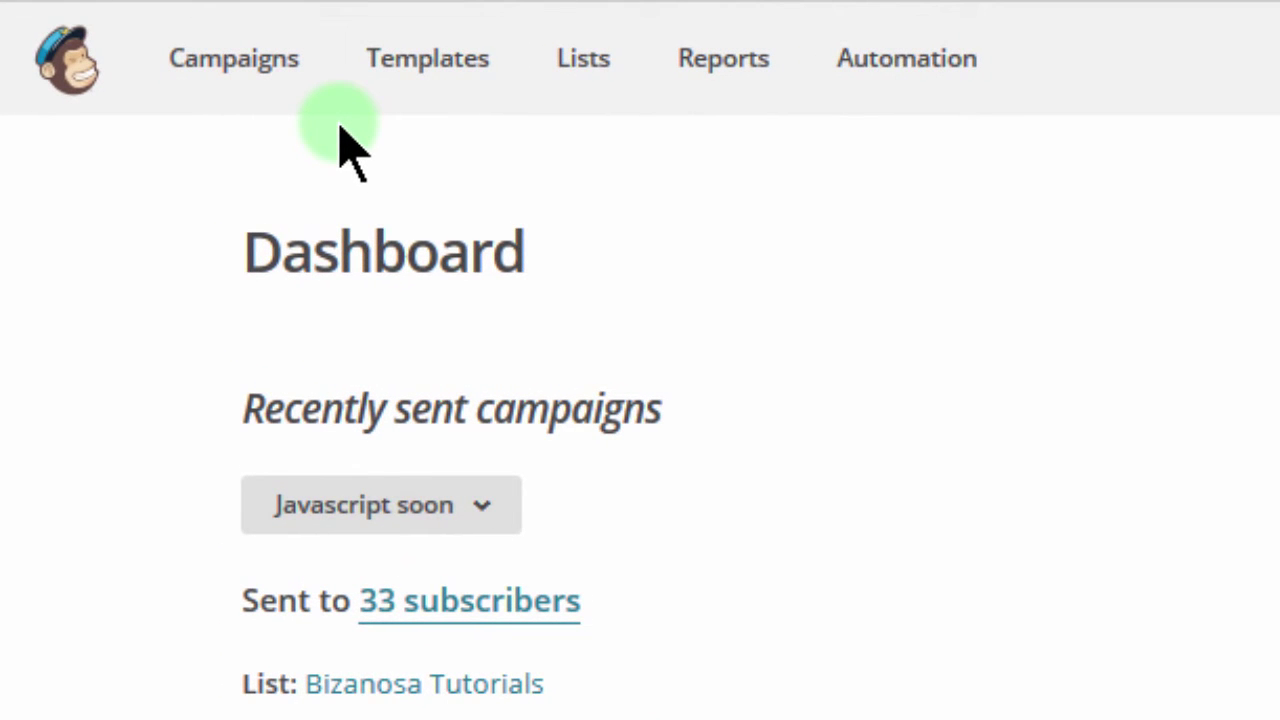
# Step: From the Lists overview, open the Bizanosa Tips mailing list
pyautogui.click(596, 70)
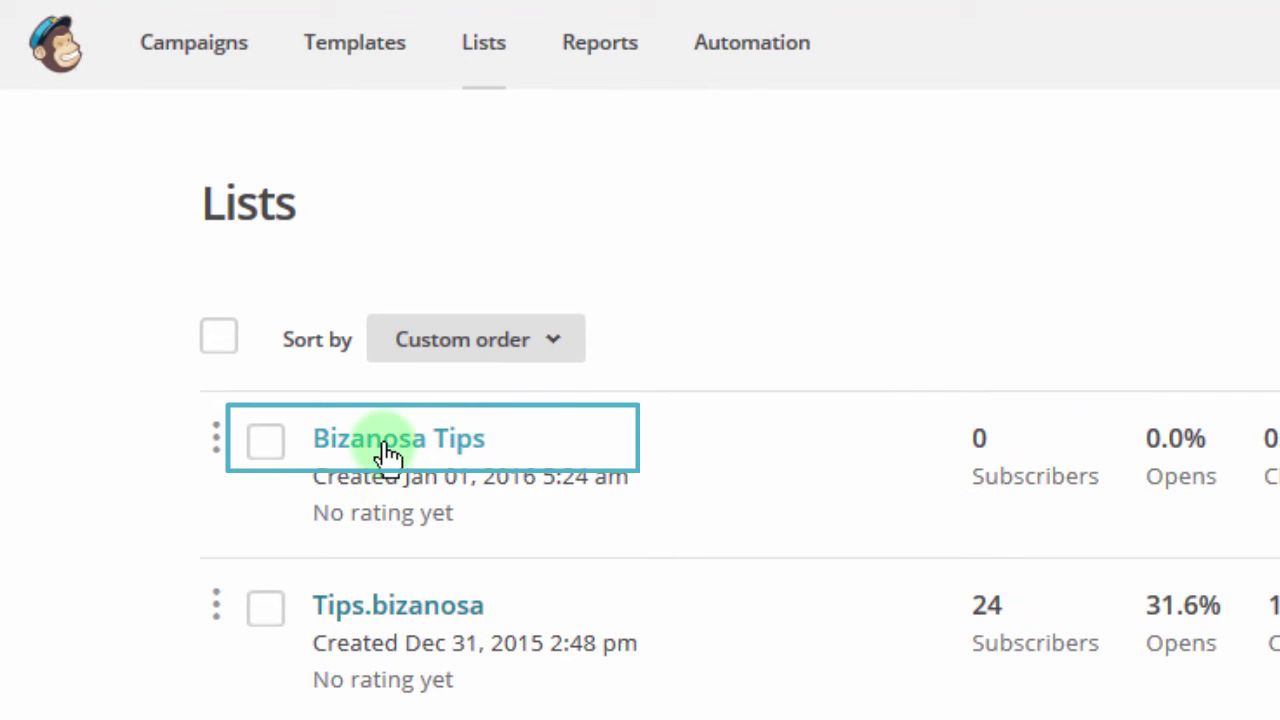
pyautogui.click(385, 447)
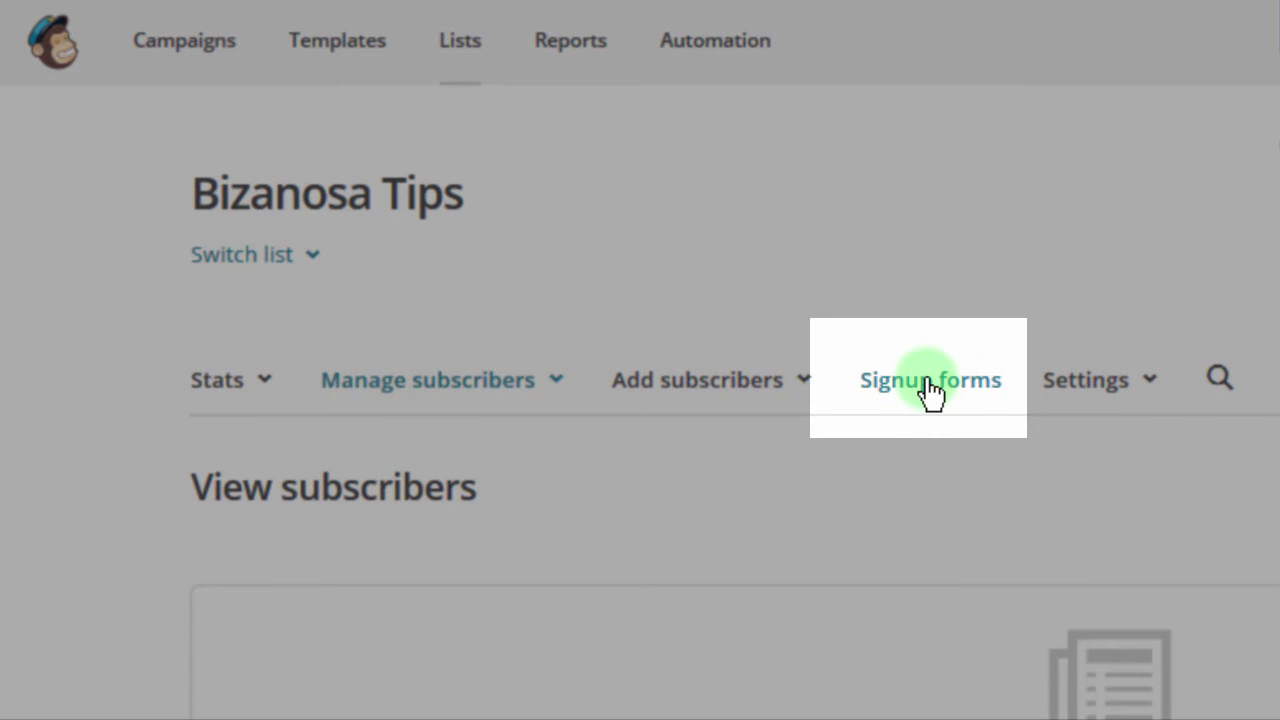
# Step: Open Signup forms > Embedded forms for Bizanosa Tips and select the generated embed code
pyautogui.click(930, 388)
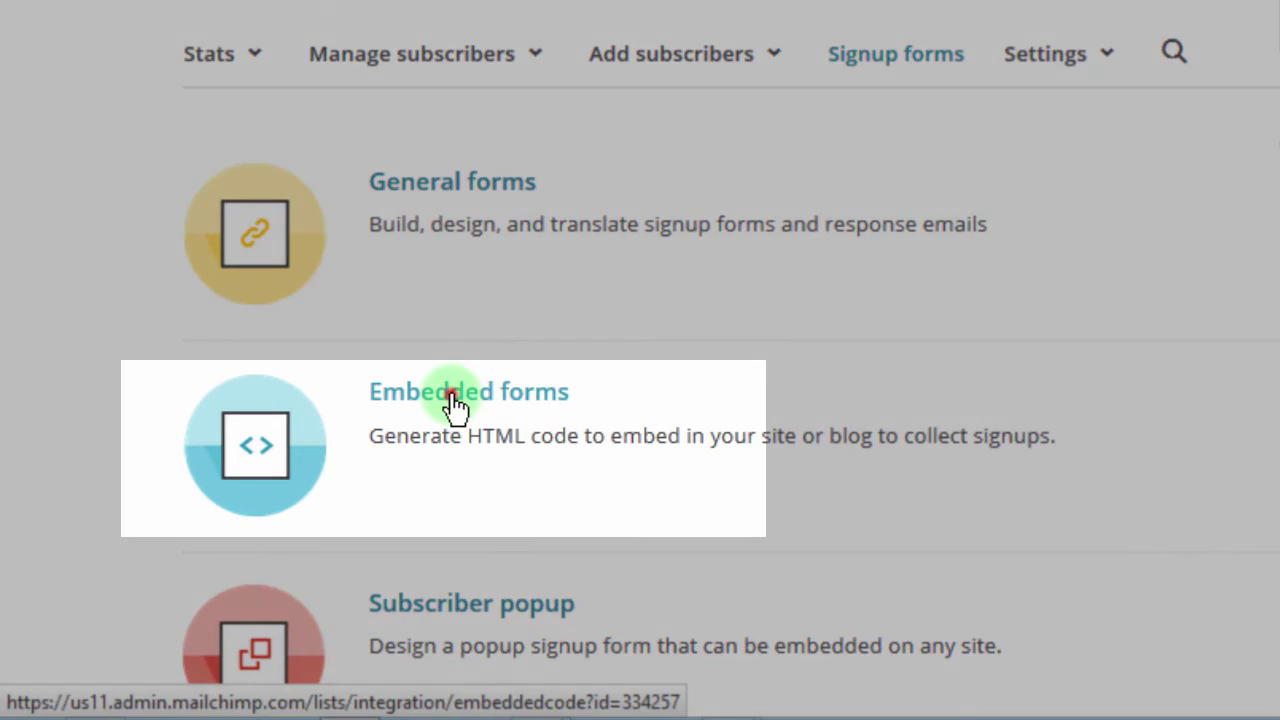
pyautogui.click(455, 402)
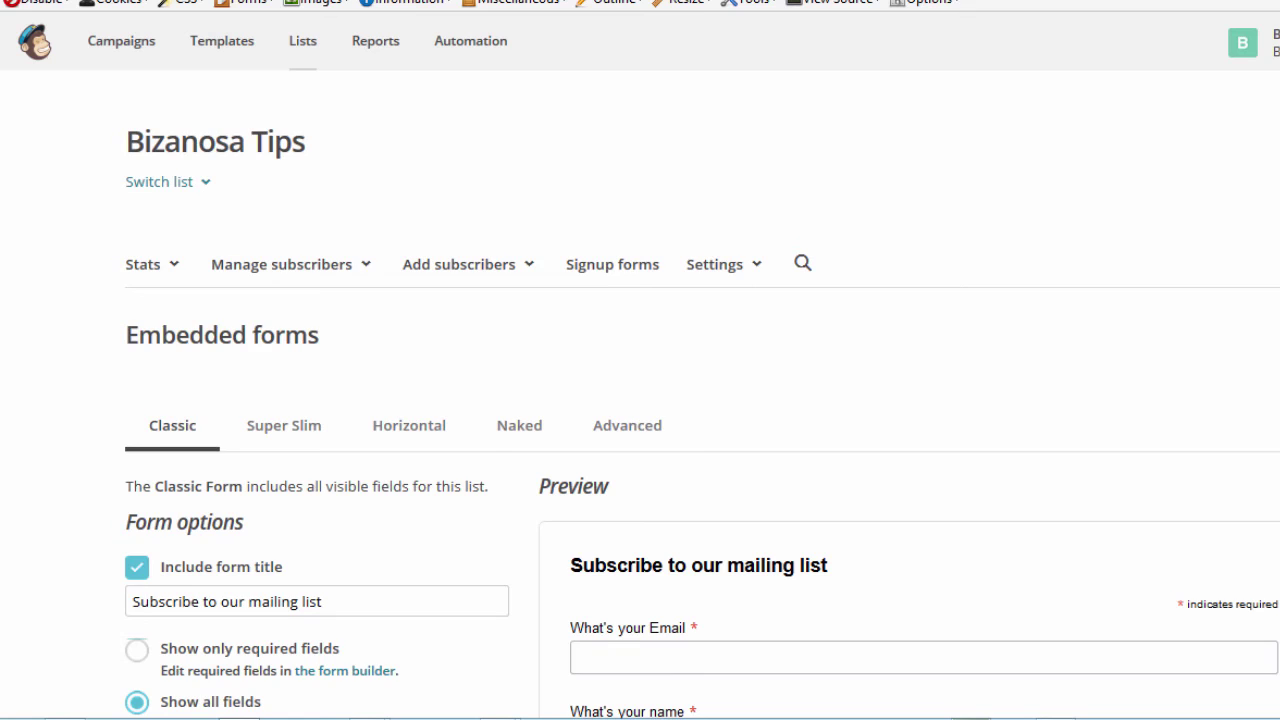
pyautogui.scroll(-3, 700, 400)
pyautogui.scroll(-2, 700, 400)
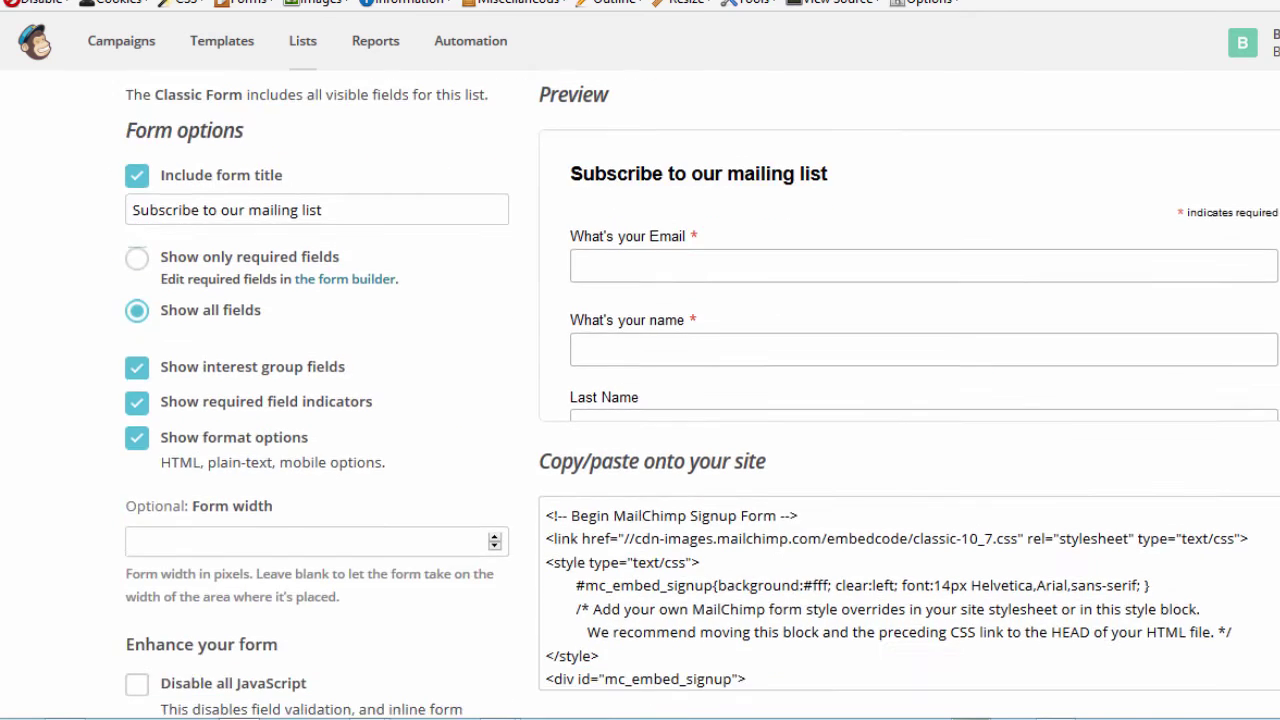
pyautogui.scroll(-1, 700, 400)
pyautogui.scroll(-2, 700, 400)
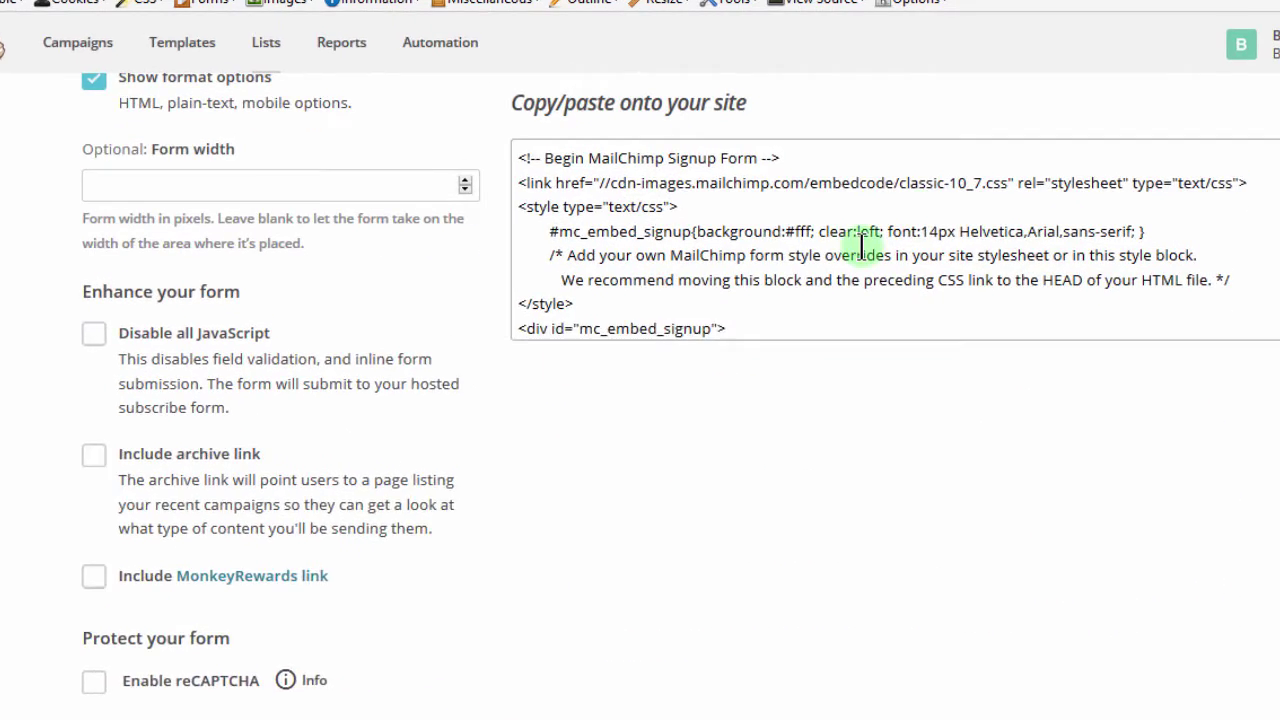
pyautogui.click(798, 275)
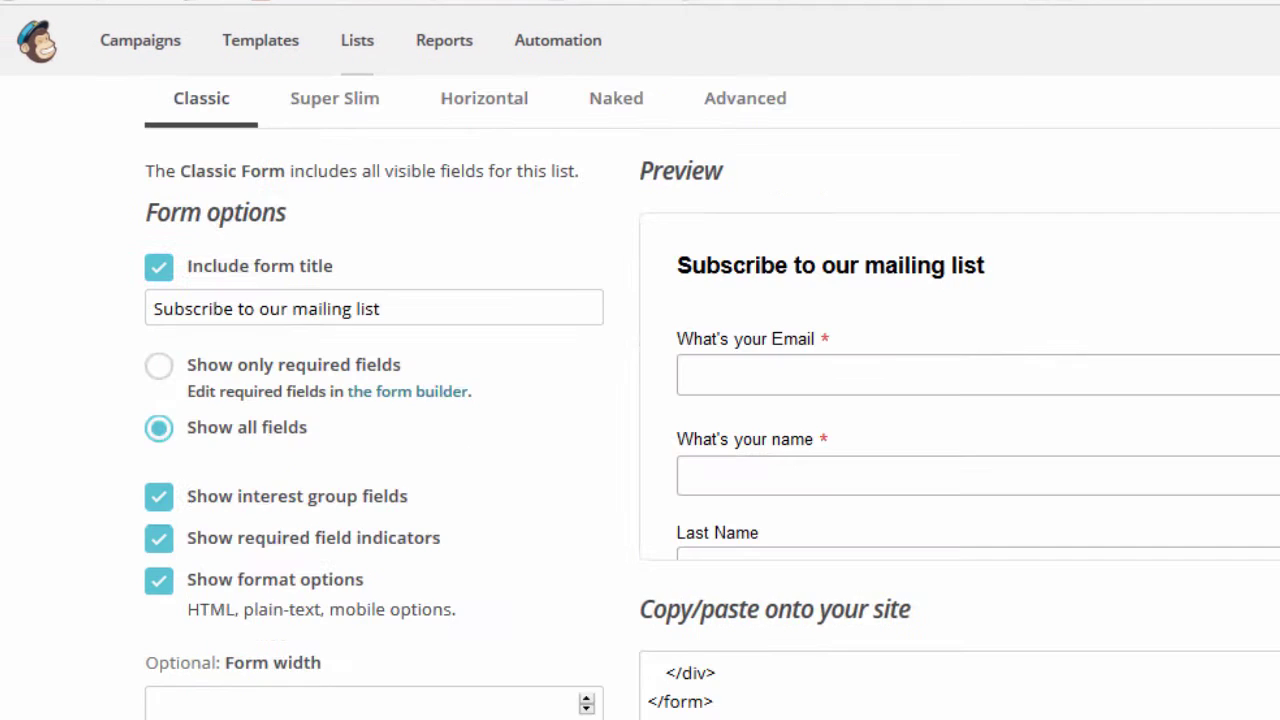
pyautogui.scroll(4, 640, 400)
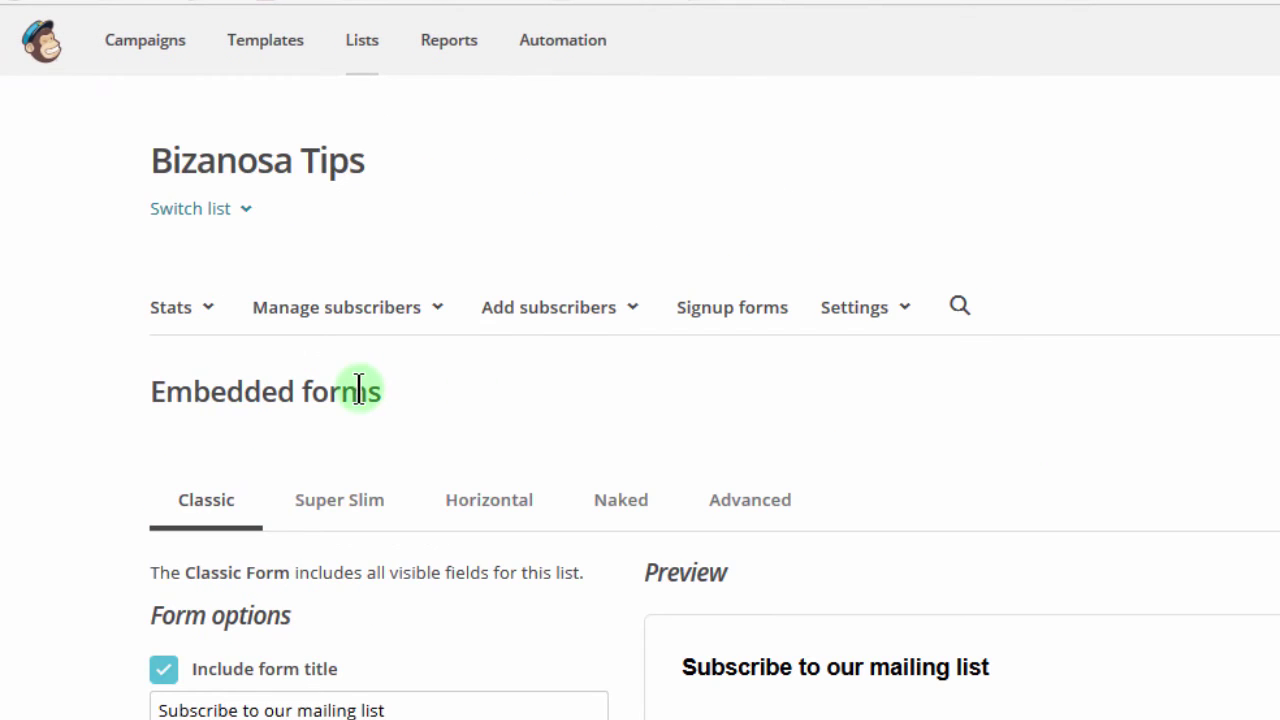
# Step: Preview Super Slim, settle on the Horizontal style, and test its one-line email field
pyautogui.click(300, 495)
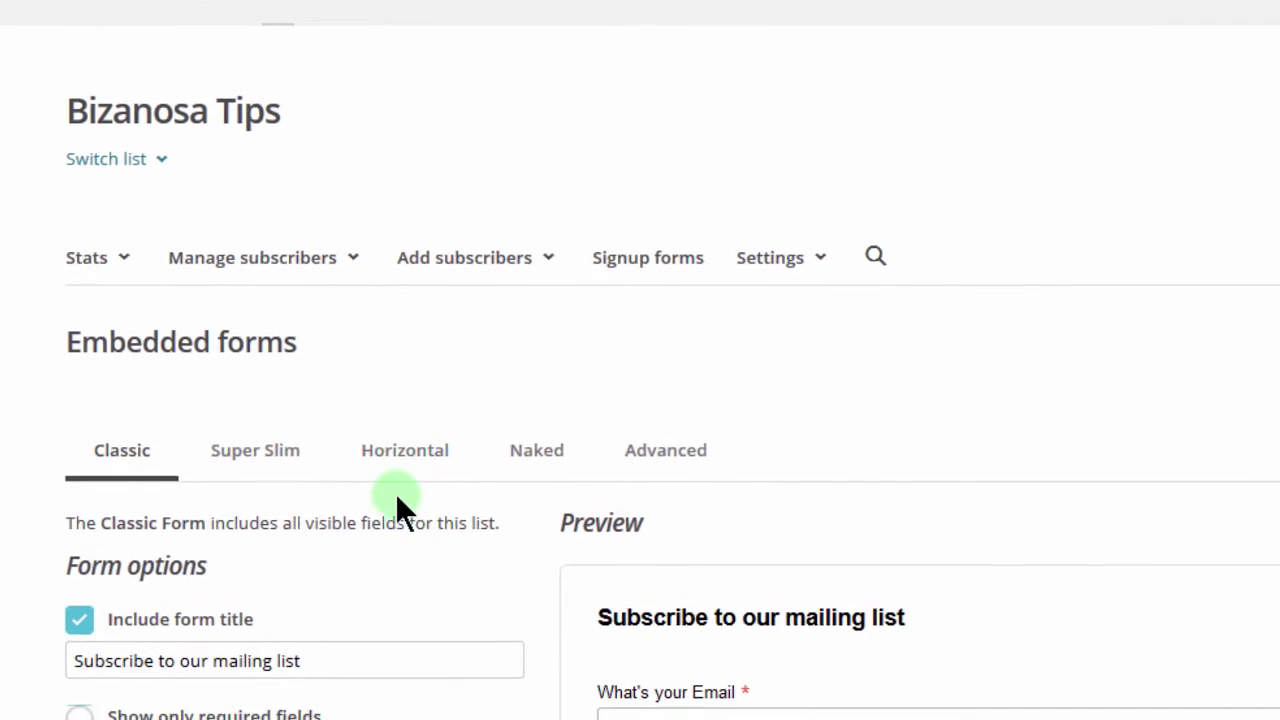
pyautogui.click(300, 398)
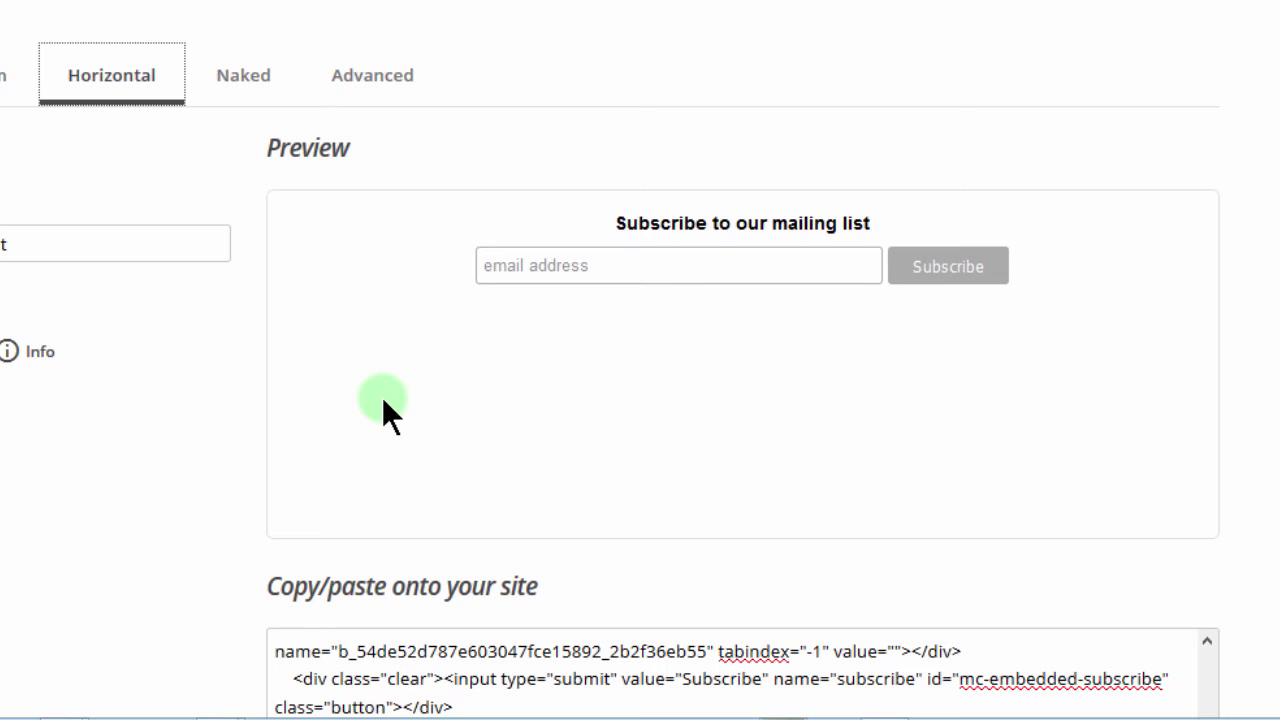
pyautogui.click(600, 263)
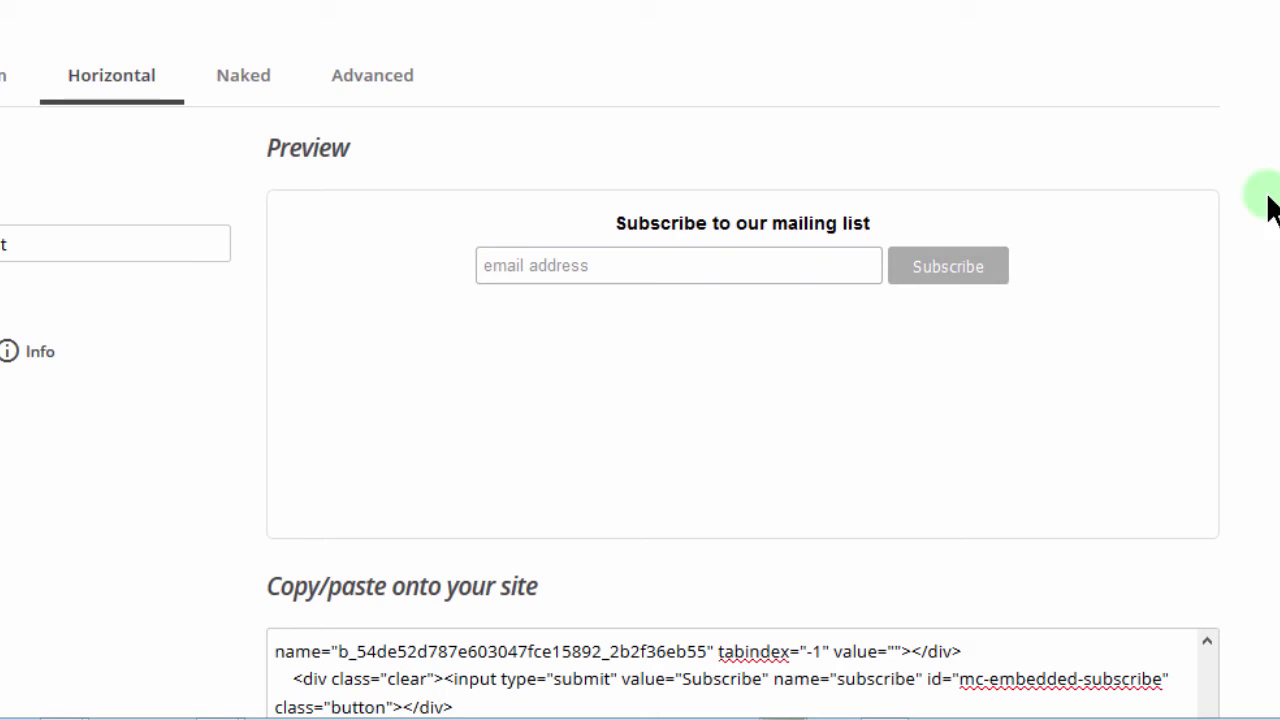
pyautogui.scroll(-4, 863, 466)
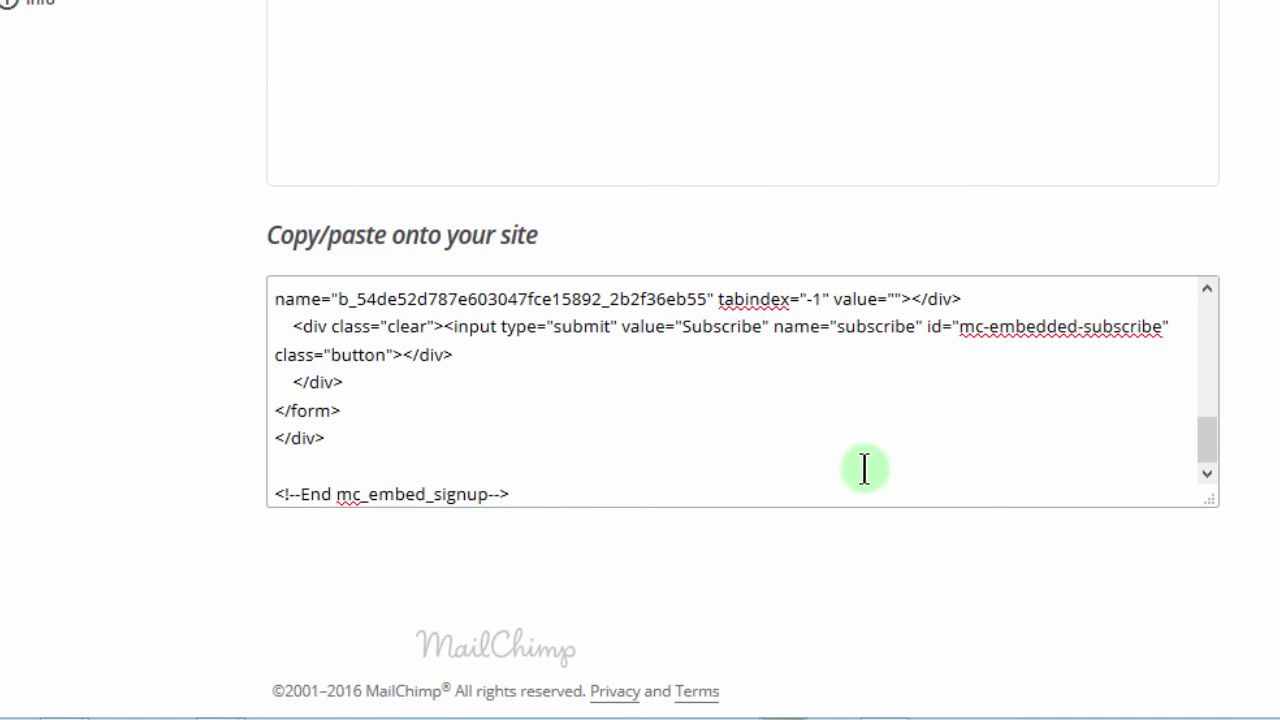
pyautogui.scroll(2, 737, 373)
pyautogui.scroll(3, 737, 373)
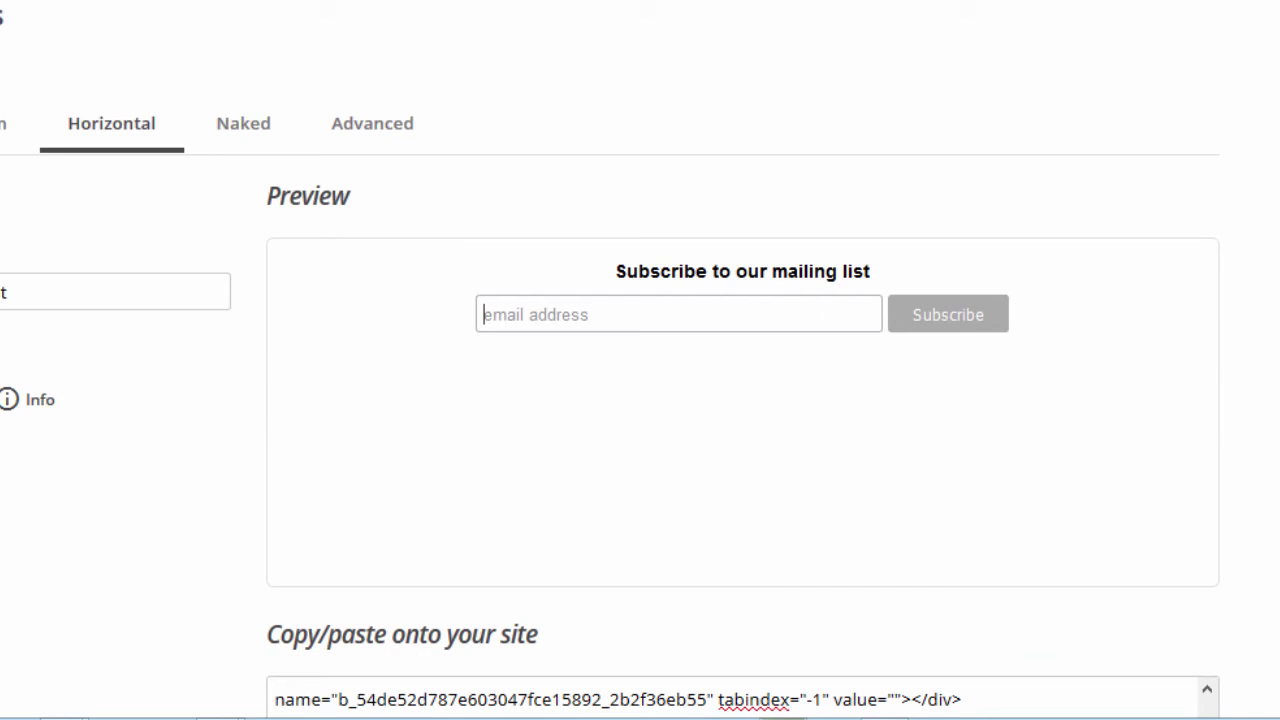
pyautogui.click(705, 310)
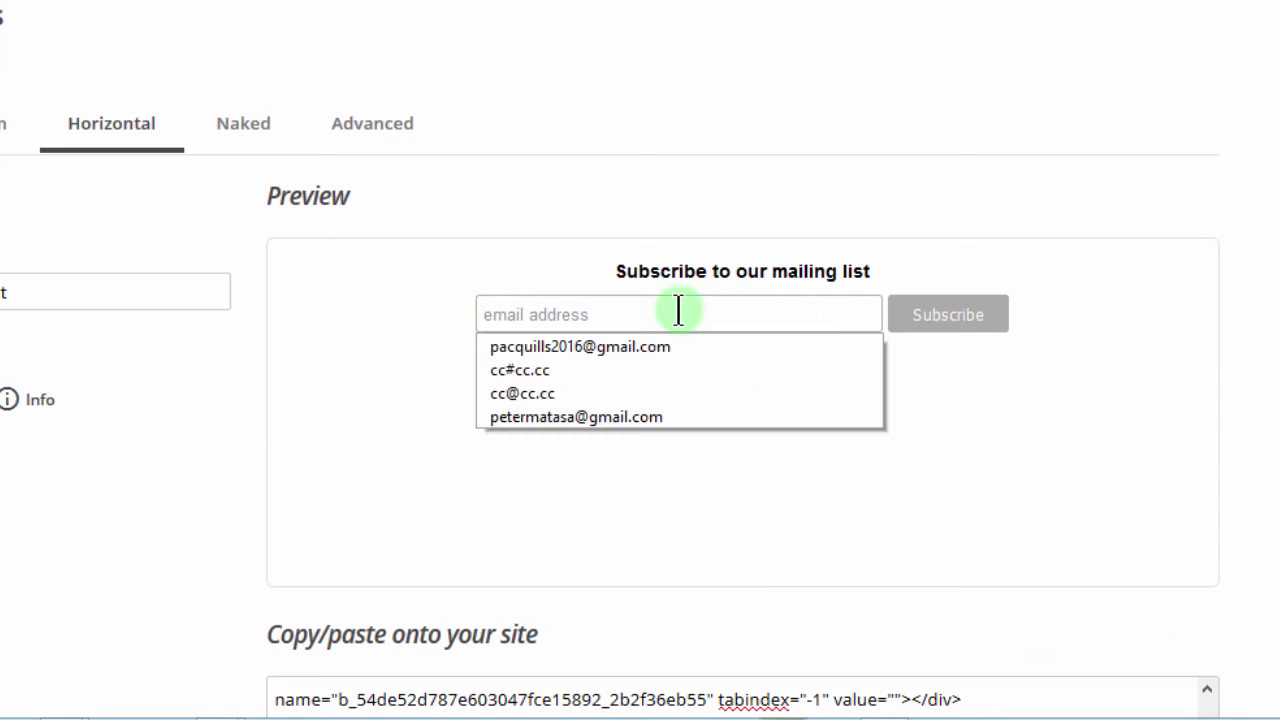
pyautogui.click(678, 309)
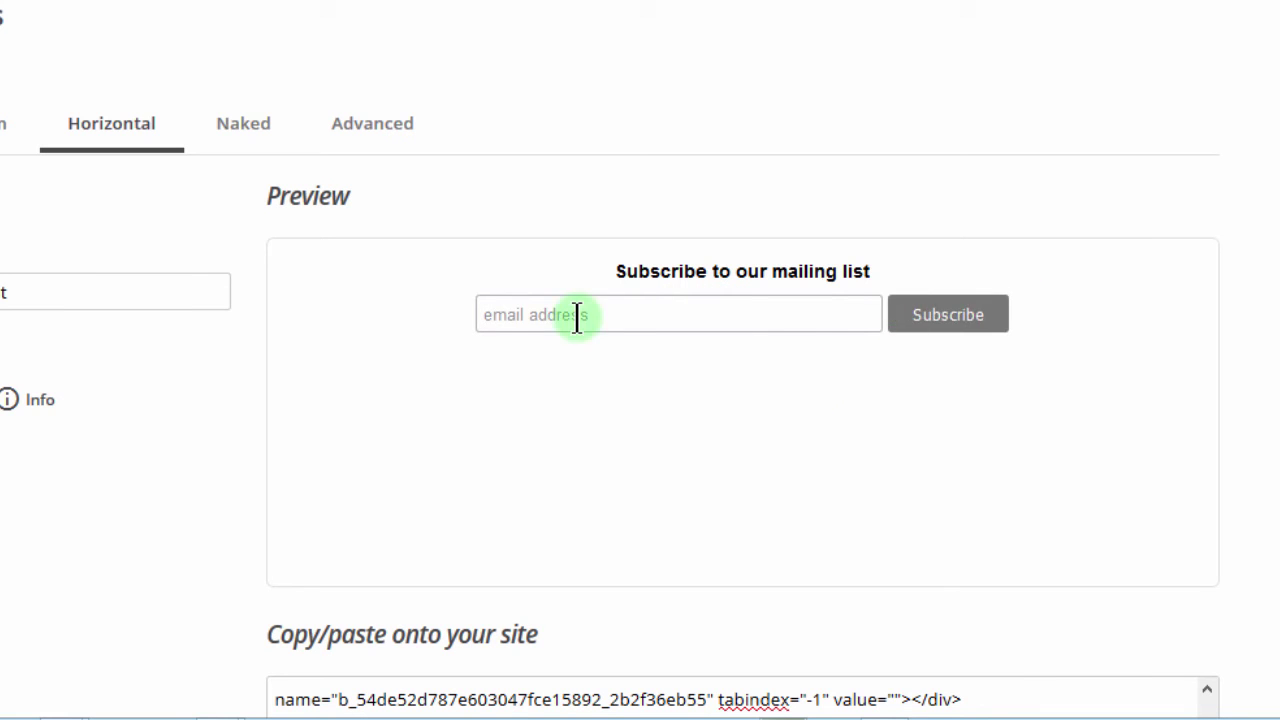
pyautogui.click(101, 131)
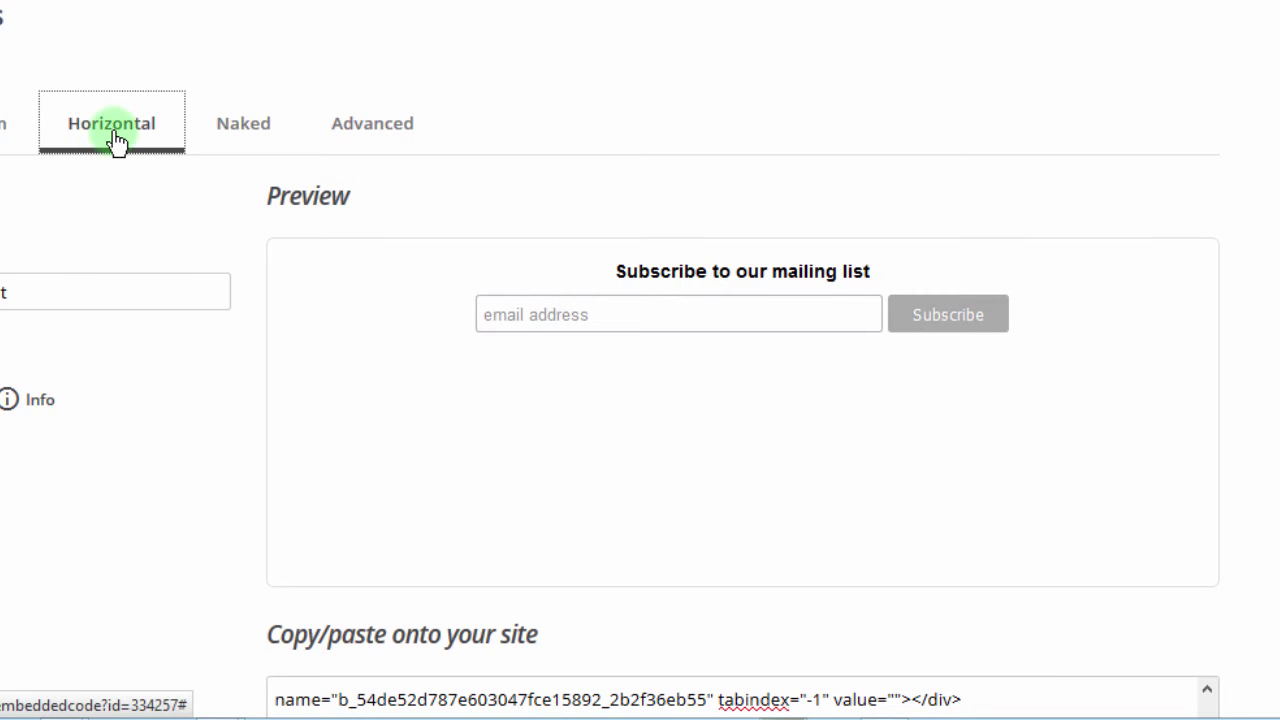
pyautogui.scroll(-4, 631, 347)
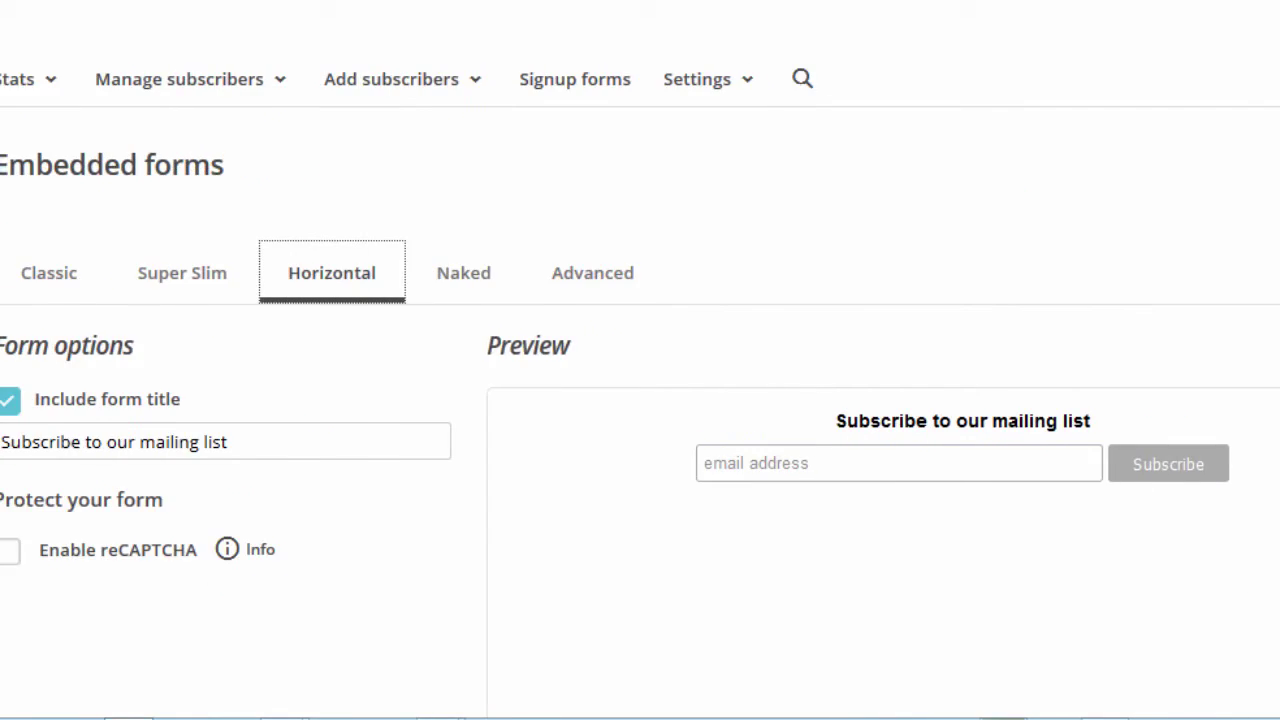
# Step: Switch to the Classic form and choose 'Show only required fields' for email and name
pyautogui.click(216, 306)
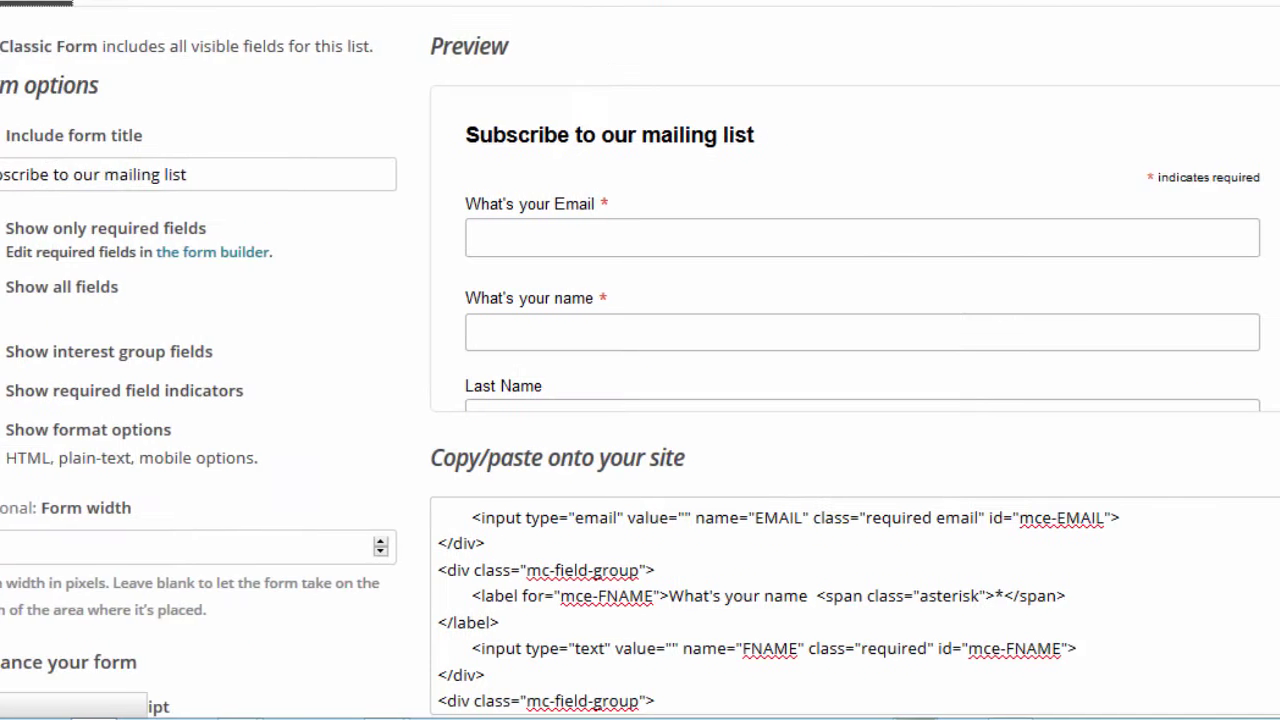
pyautogui.moveTo(1208, 66); pyautogui.dragTo(1213, 190)
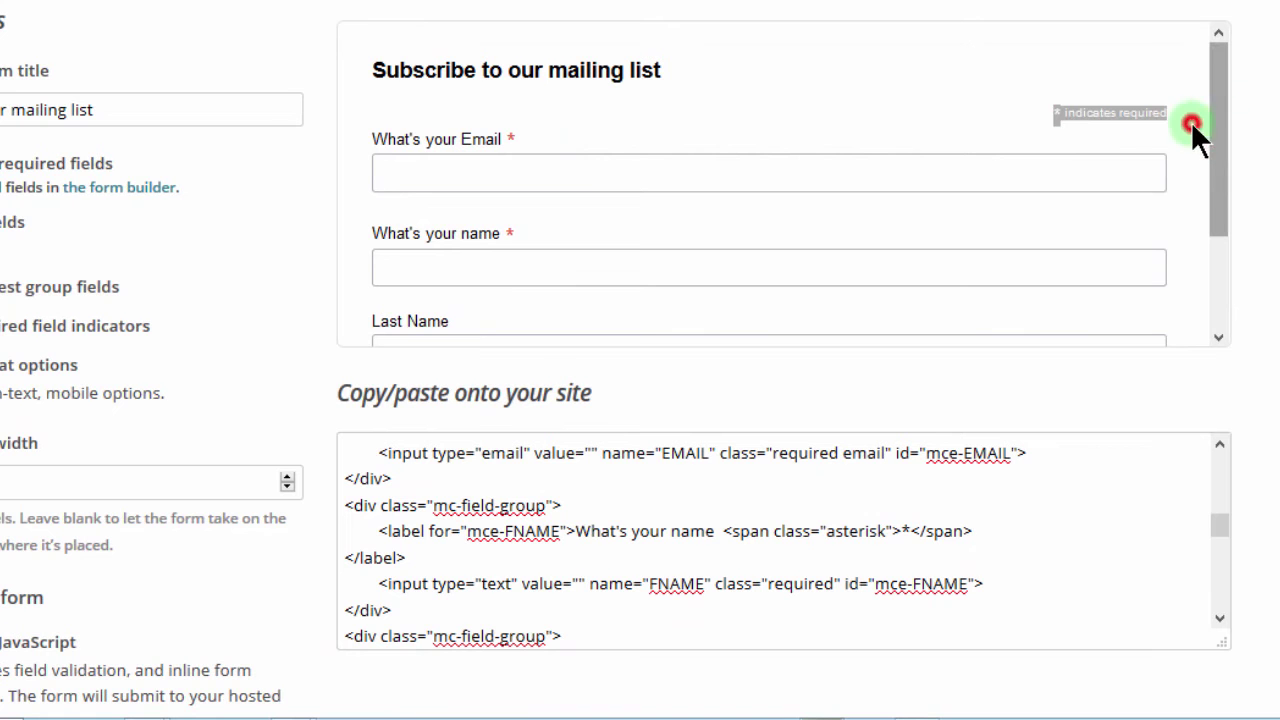
pyautogui.click(1175, 111)
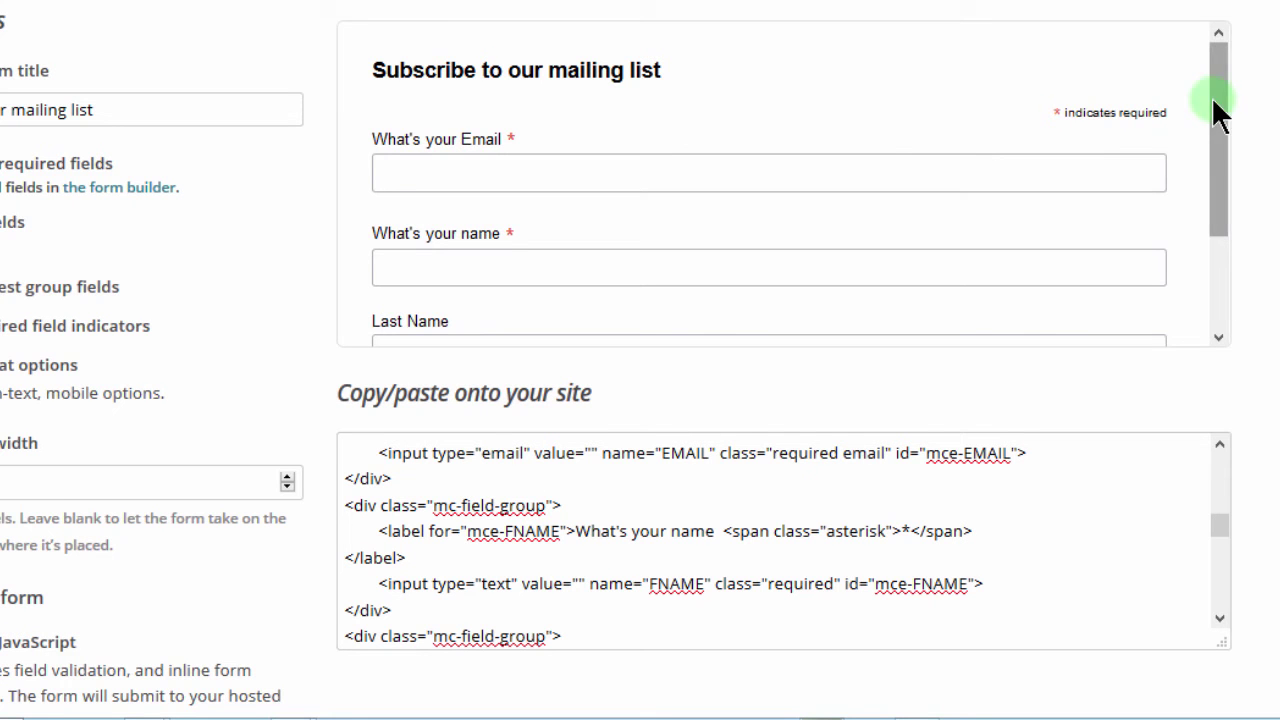
pyautogui.moveTo(1214, 105)
pyautogui.mouseDown()
pyautogui.moveTo(1213, 238)
pyautogui.moveTo(1211, 94)
pyautogui.mouseUp()
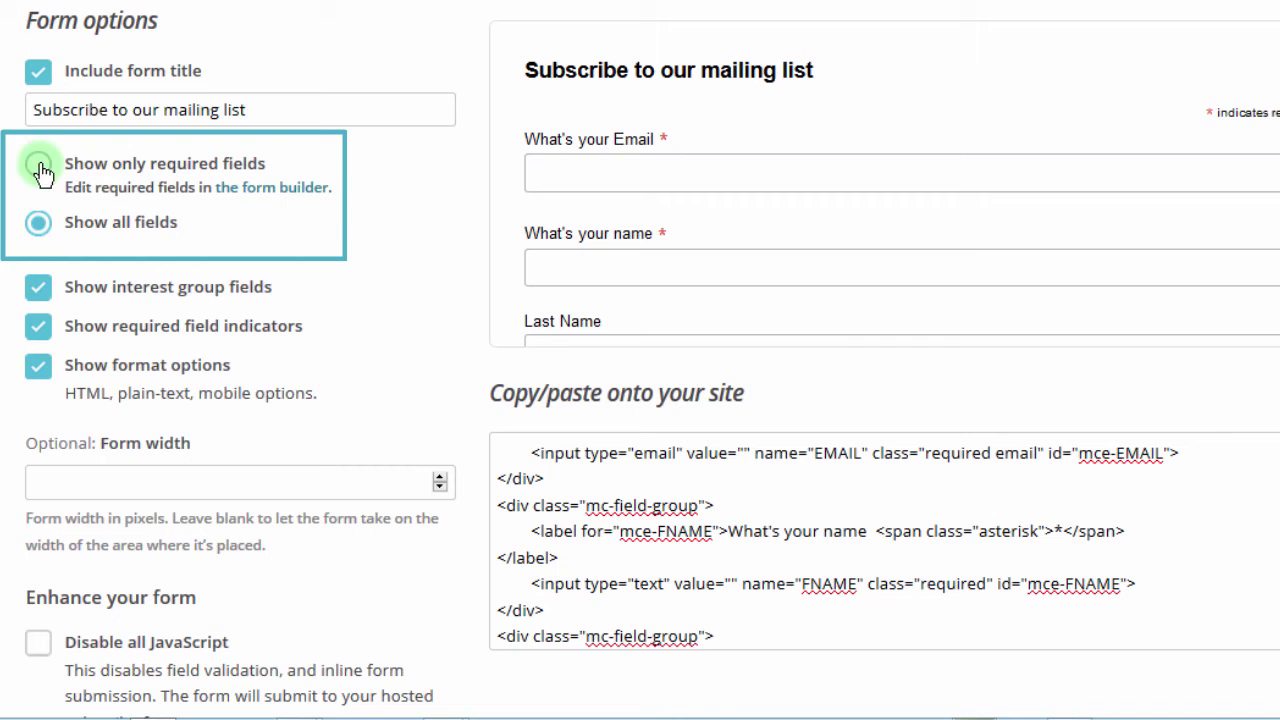
pyautogui.click(36, 168)
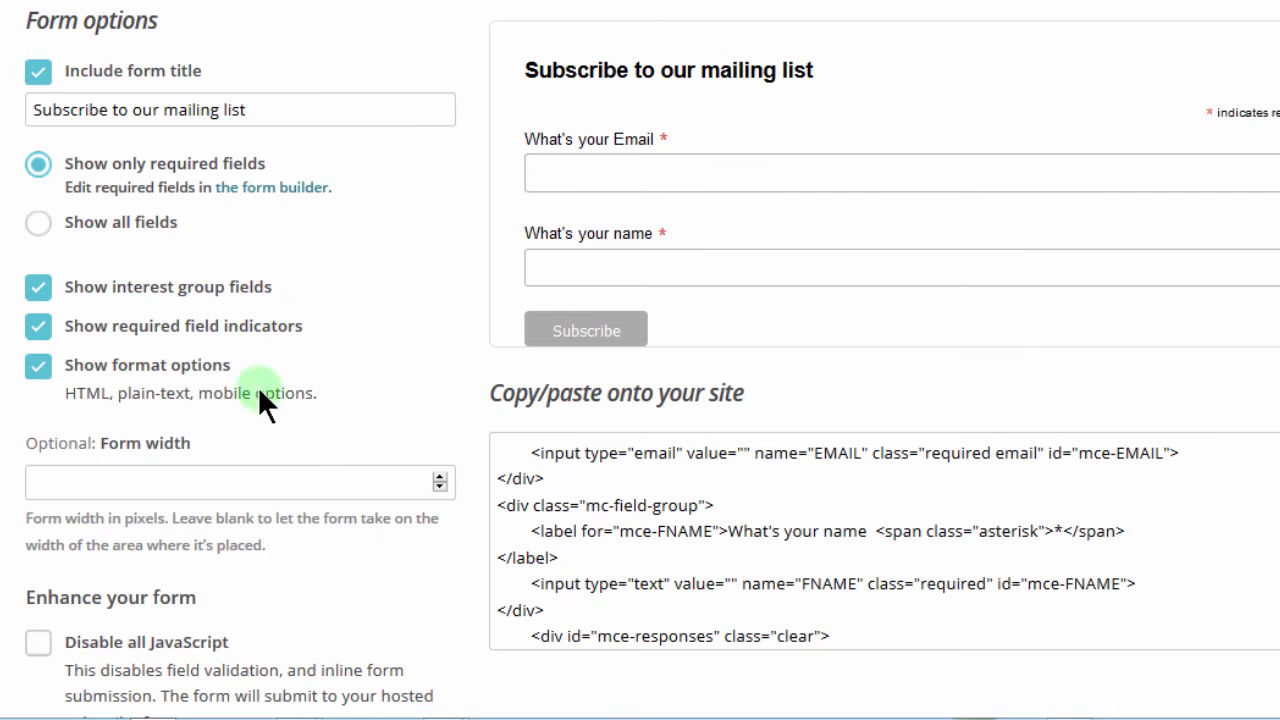
# Step: Delete the 'Subscribe to our mailing list' form title, then choose 'Show all fields'
pyautogui.click(128, 109)
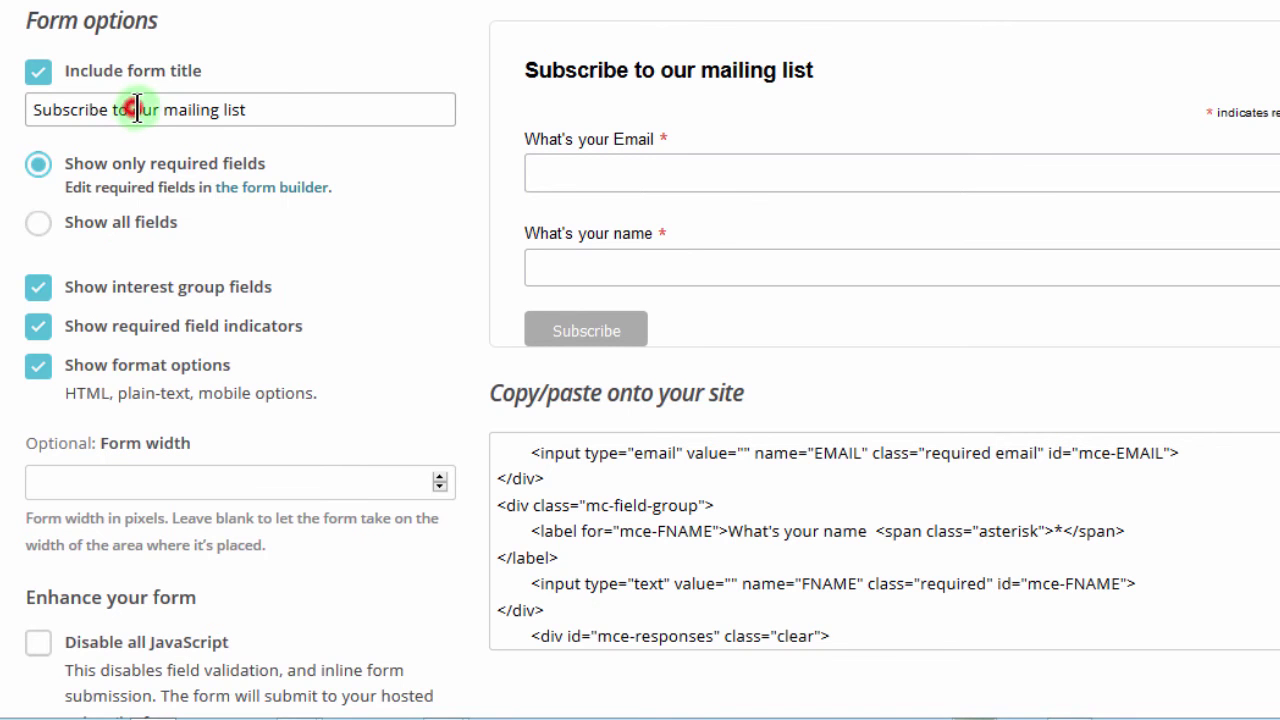
pyautogui.keyDown('shift'); pyautogui.click(277, 113); pyautogui.keyUp('shift')
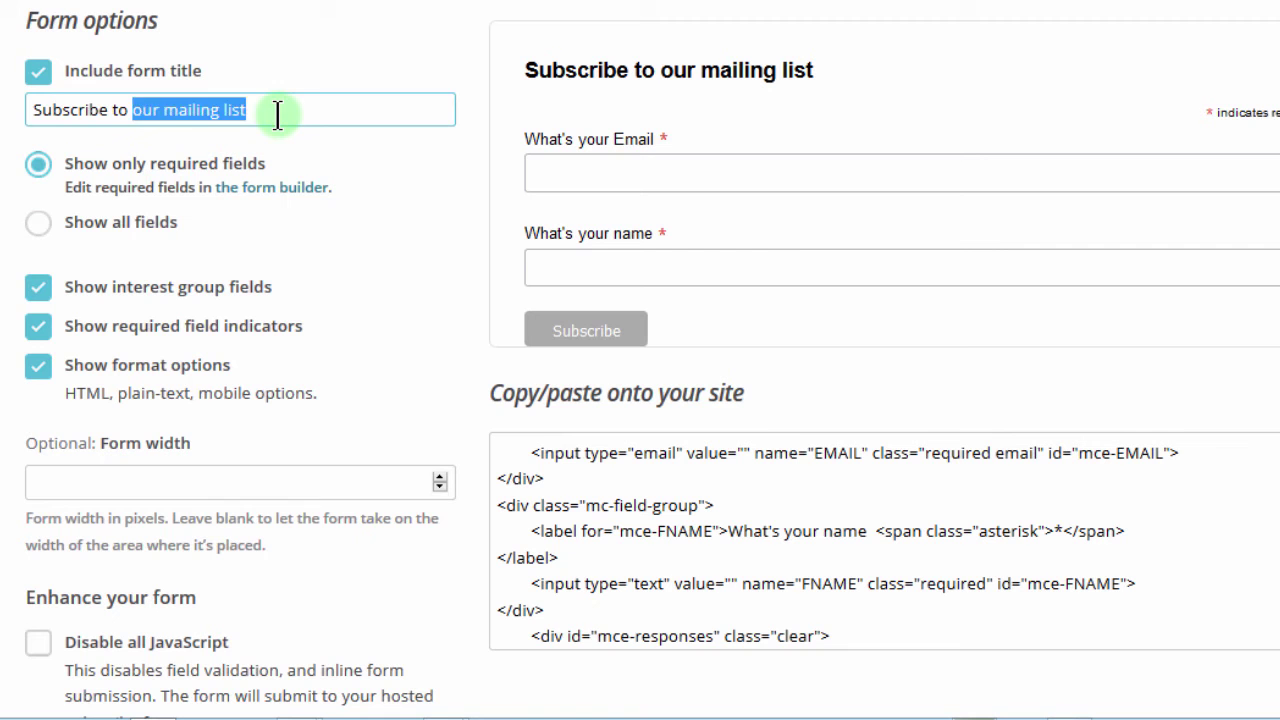
pyautogui.press('BackSpace')
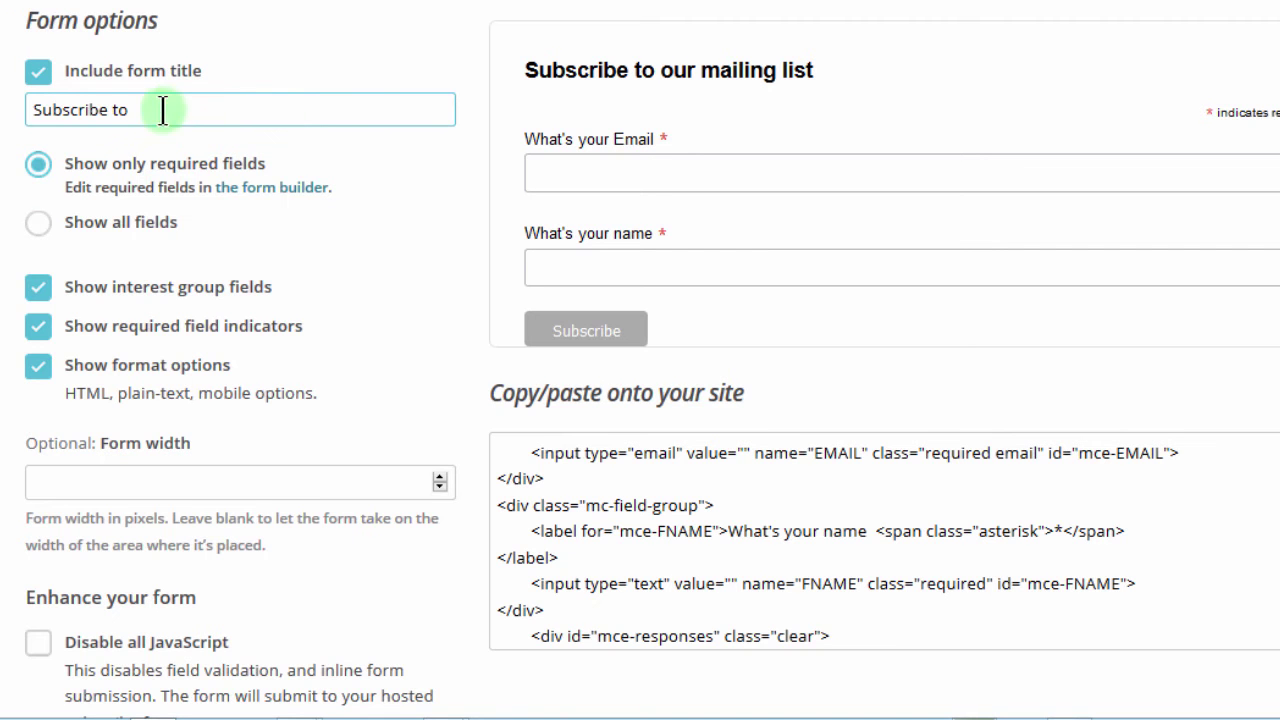
pyautogui.tripleClick(145, 105)
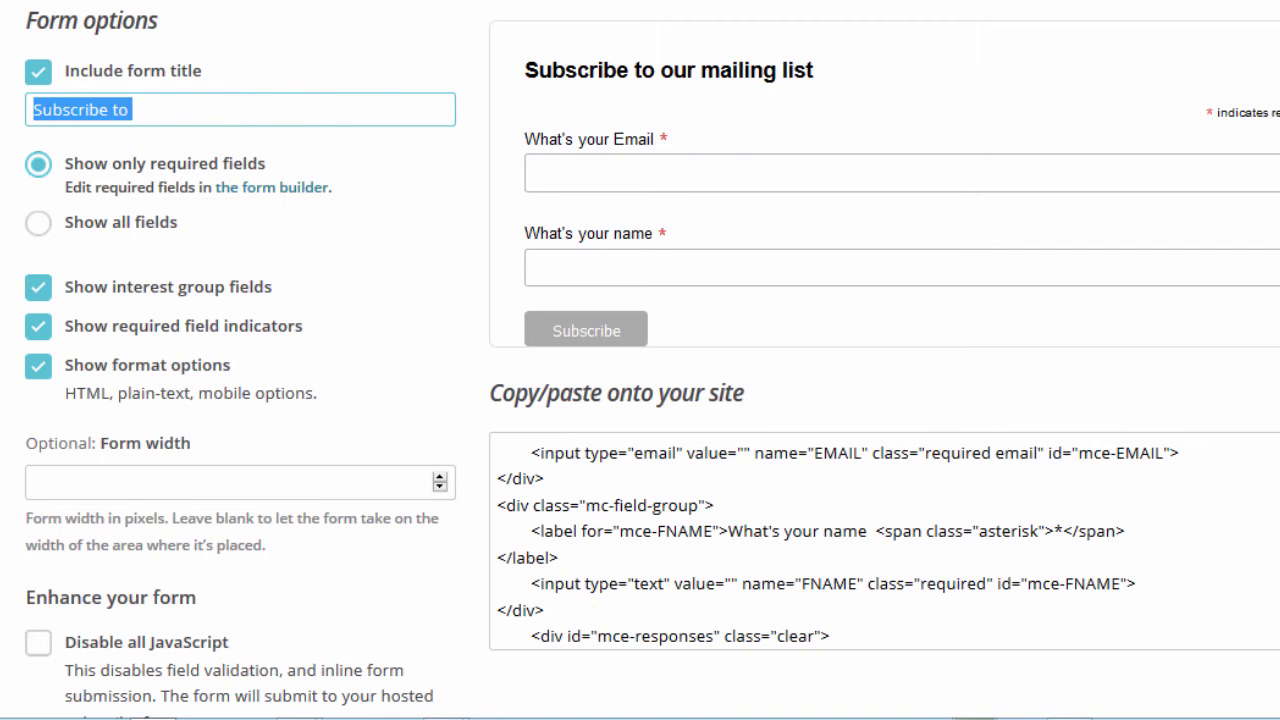
pyautogui.press('BackSpace')
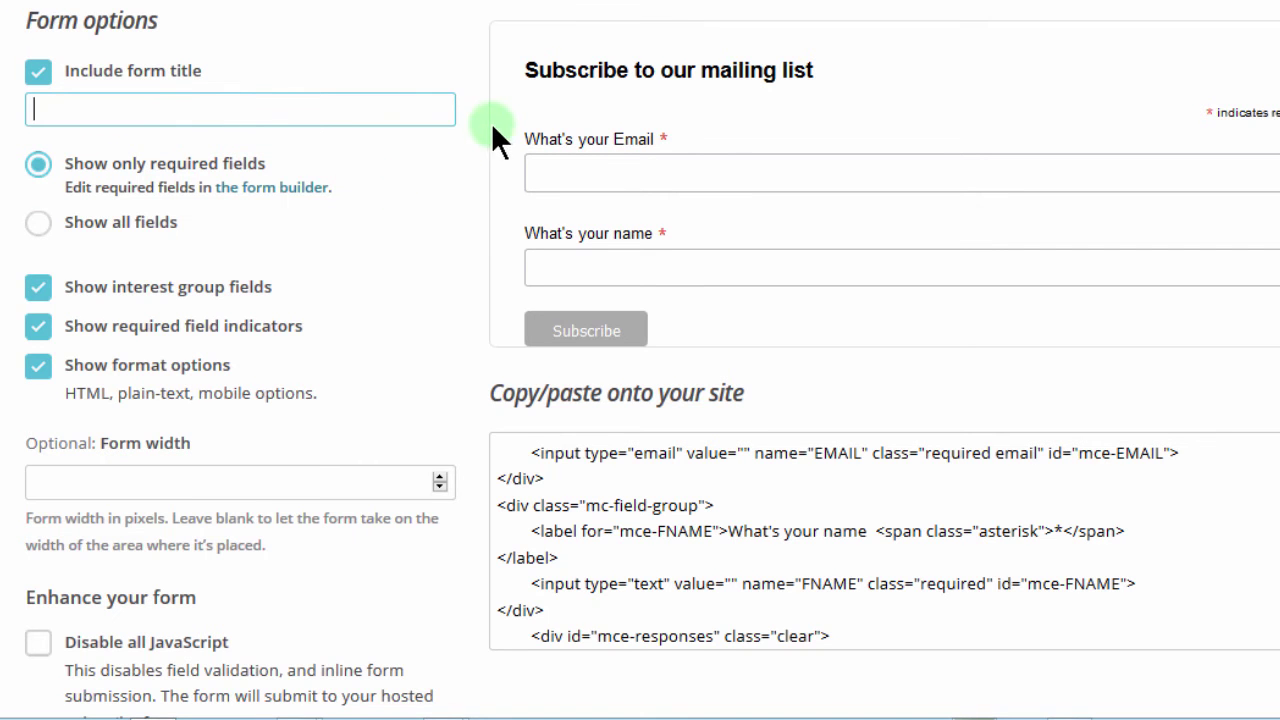
pyautogui.click(491, 122)
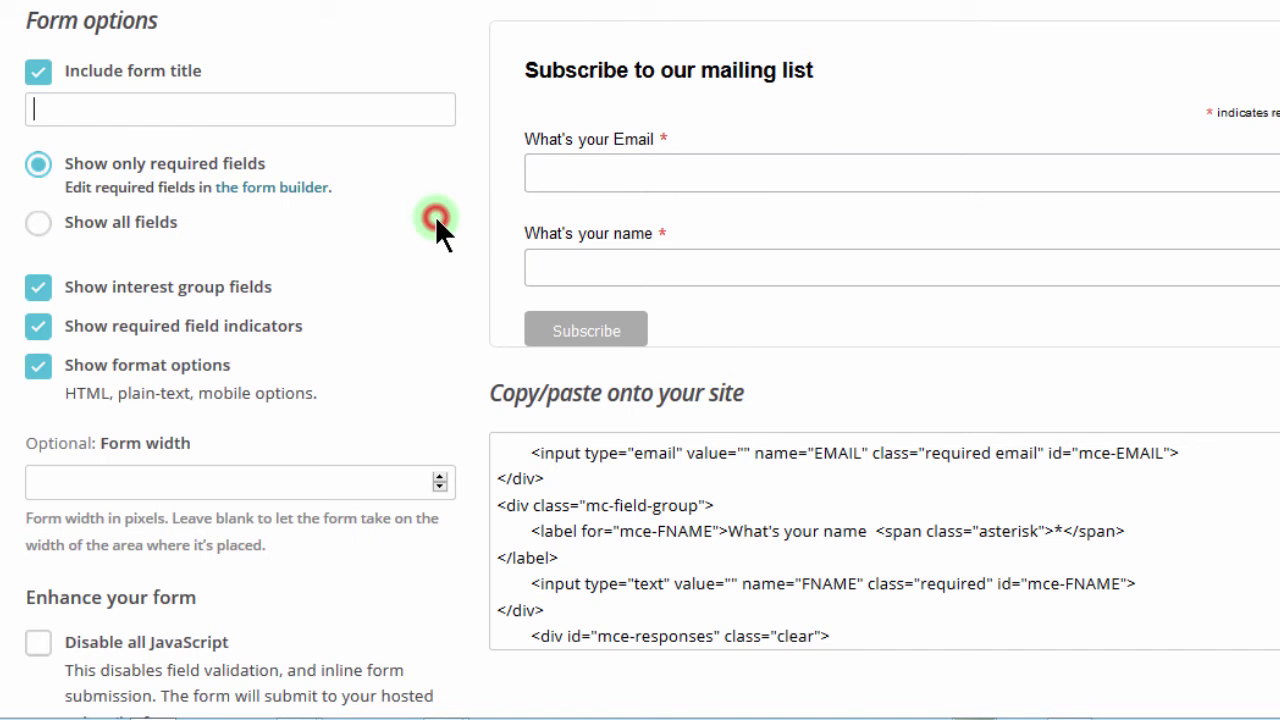
pyautogui.click(436, 218)
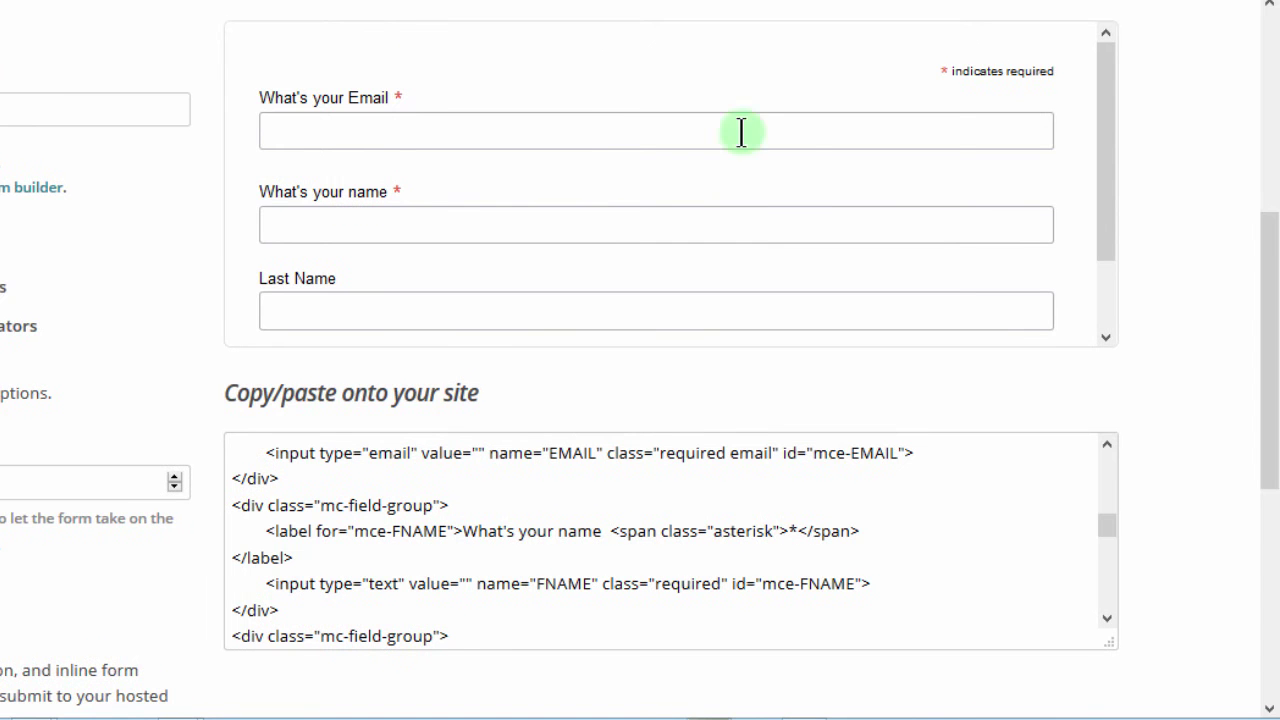
# Step: Return to required fields only and submit the blank preview to check email and name validation
pyautogui.click(1268, 340)
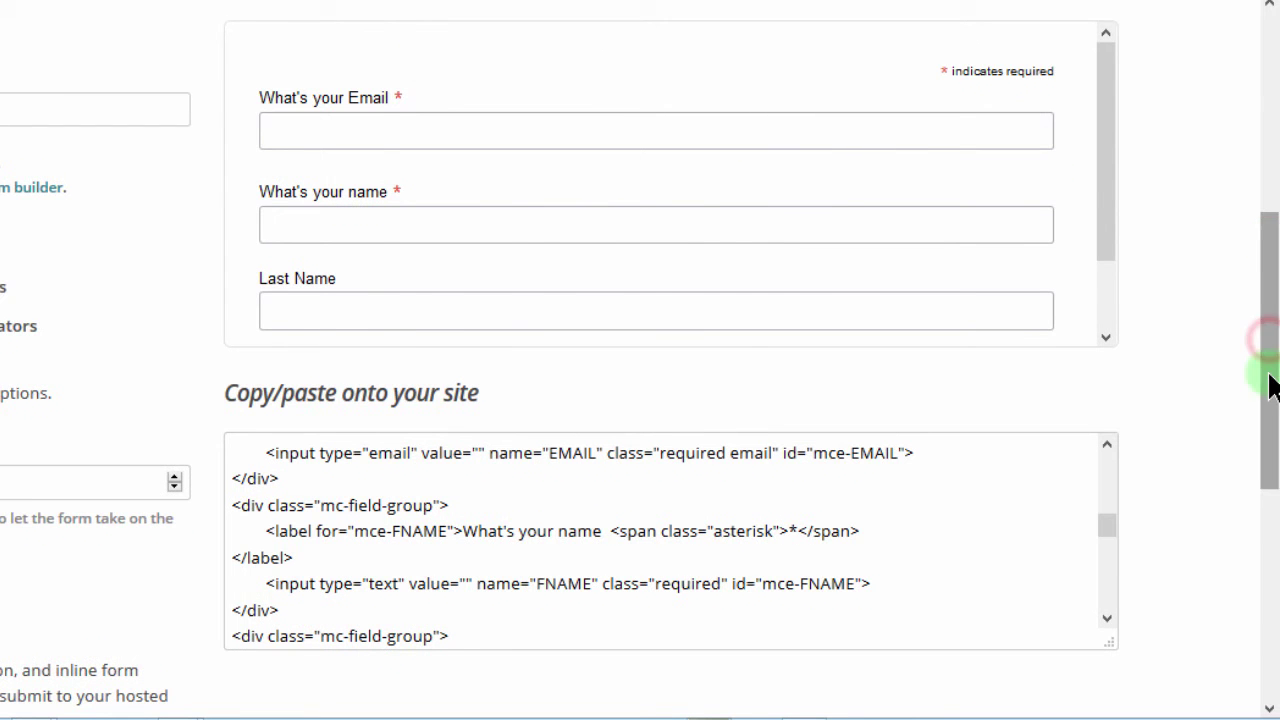
pyautogui.scroll(-3, 1268, 385)
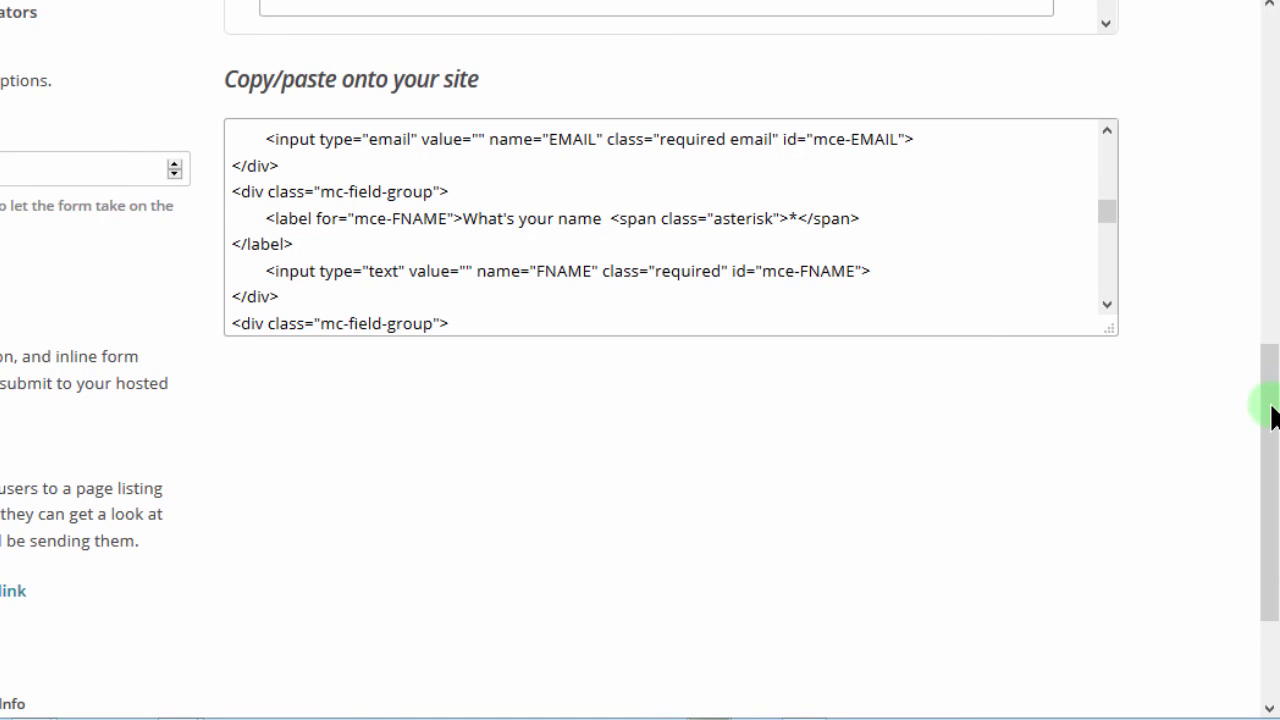
pyautogui.moveTo(1268, 403); pyautogui.dragTo(1272, 220)
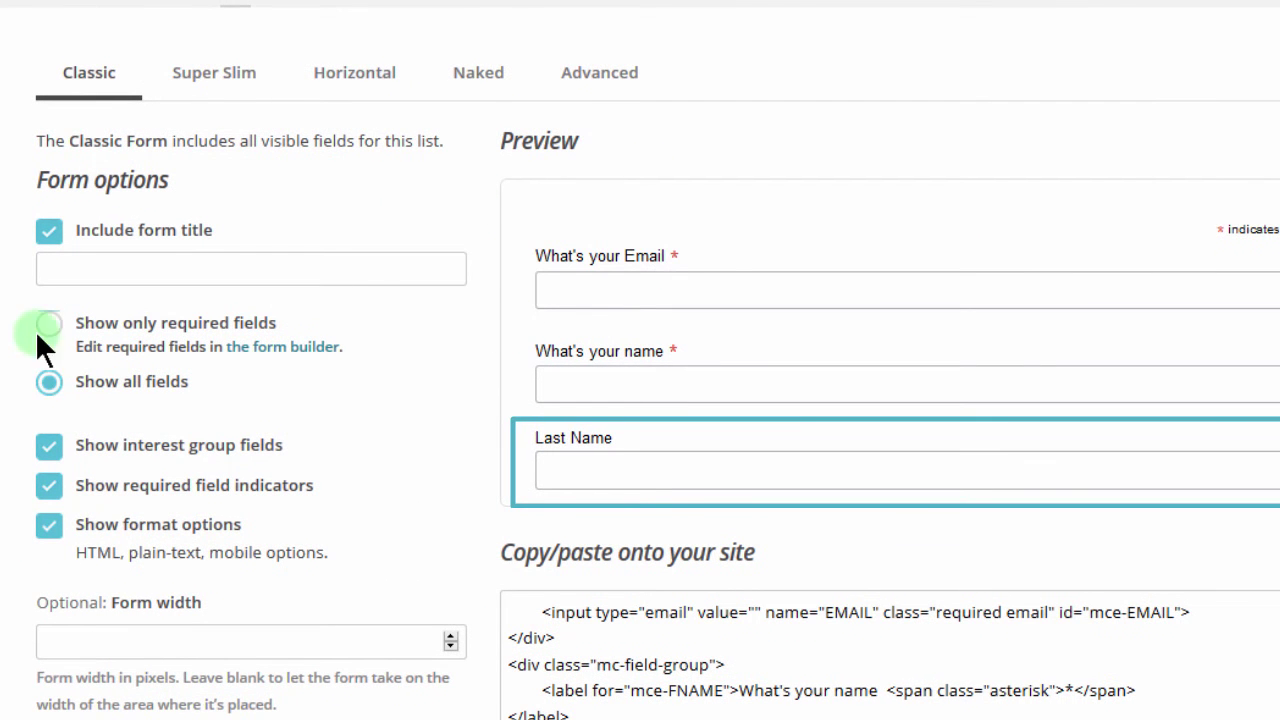
pyautogui.click(48, 324)
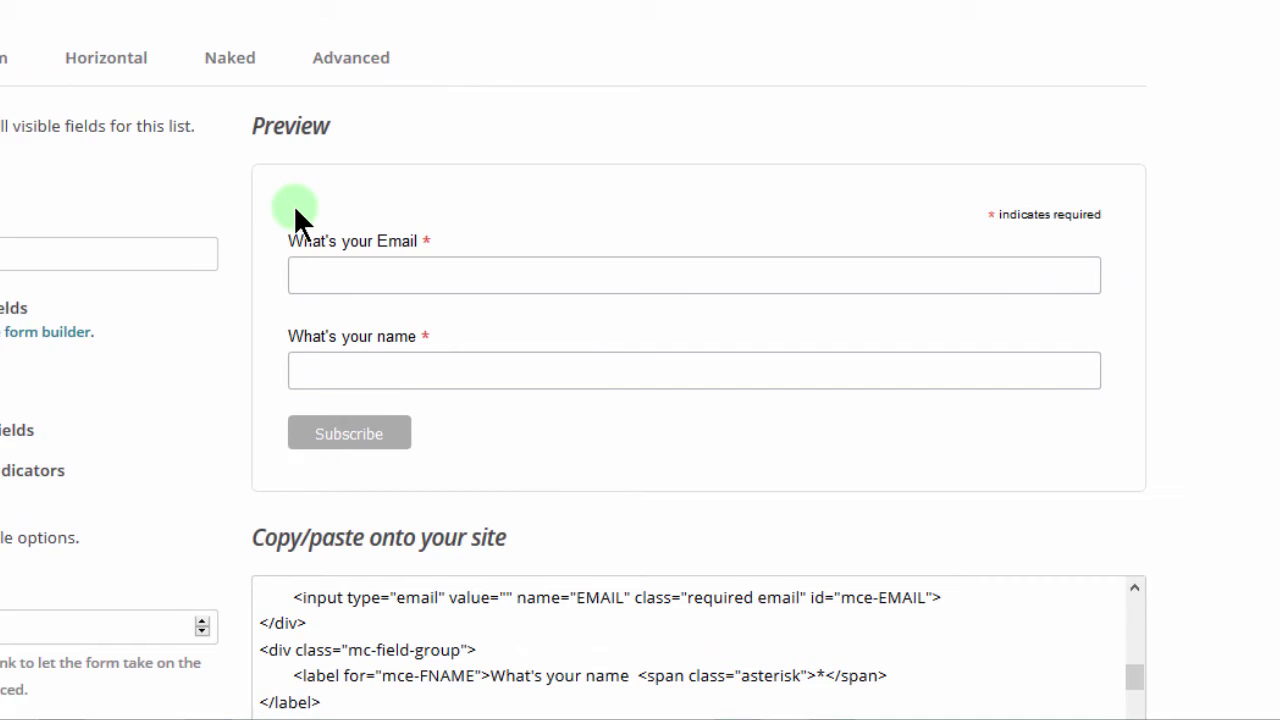
pyautogui.click(317, 440)
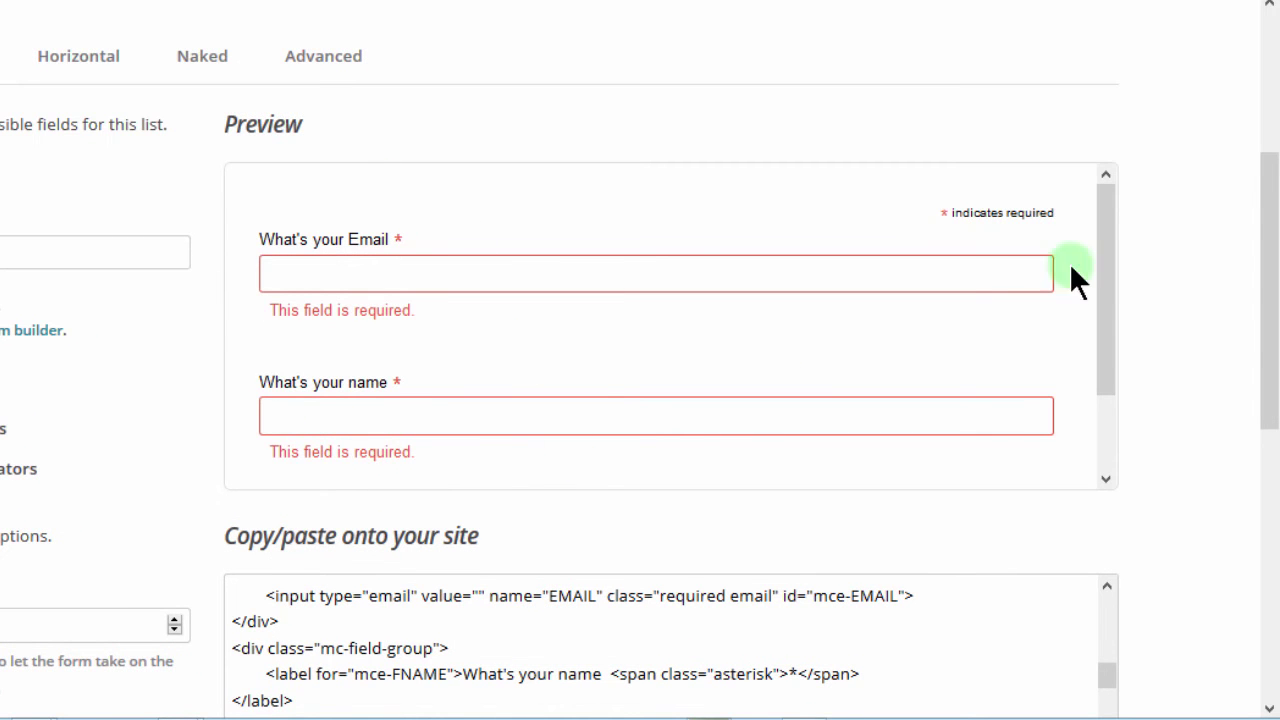
pyautogui.moveTo(1106, 270); pyautogui.dragTo(1093, 420)
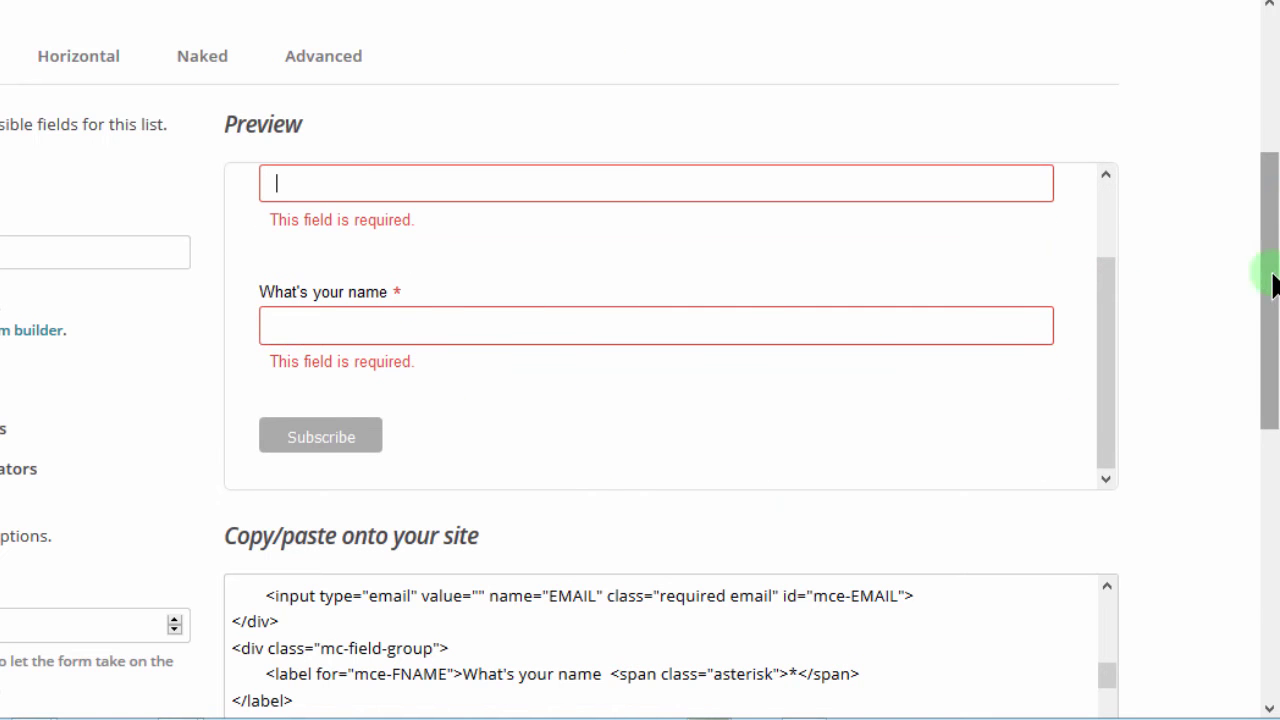
pyautogui.moveTo(1262, 212)
pyautogui.mouseDown()
pyautogui.moveTo(1262, 400)
pyautogui.moveTo(1131, 429)
pyautogui.mouseUp()
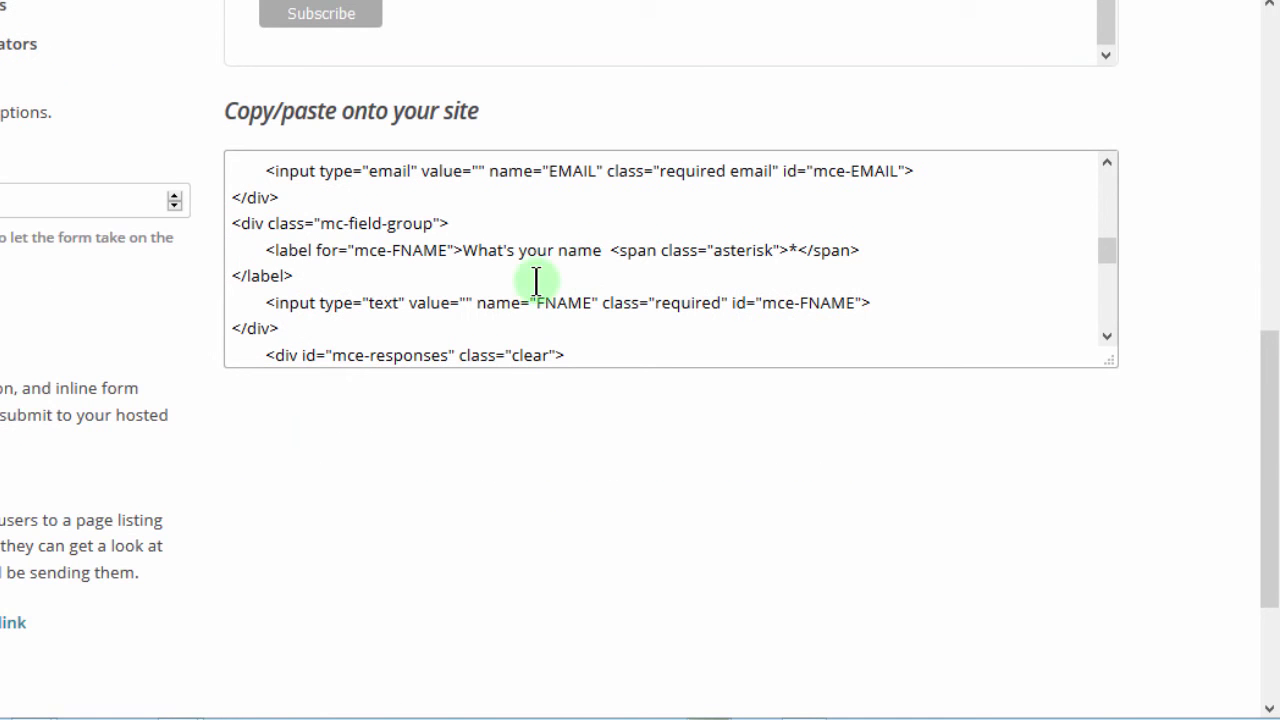
# Step: Copy all the MailChimp embed code and start a new WordPress page via Pages > Add New
pyautogui.click(372, 253)
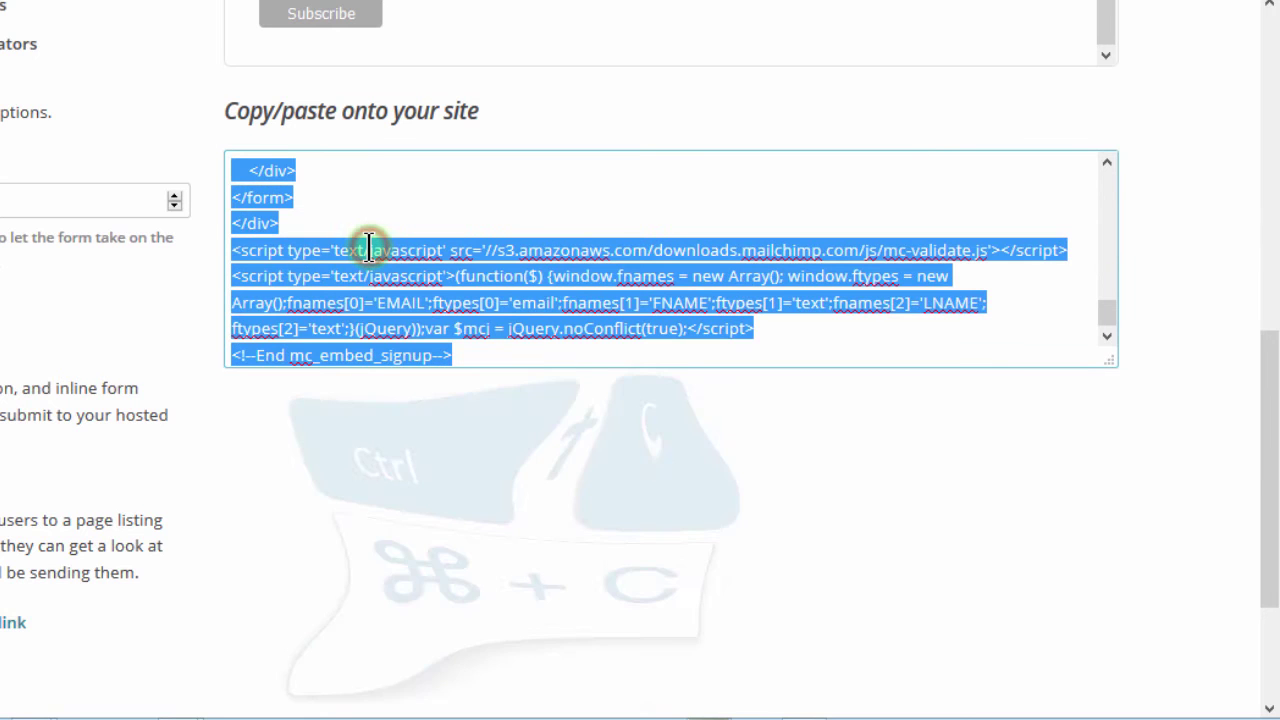
pyautogui.hotkey('ctrl', 'c')
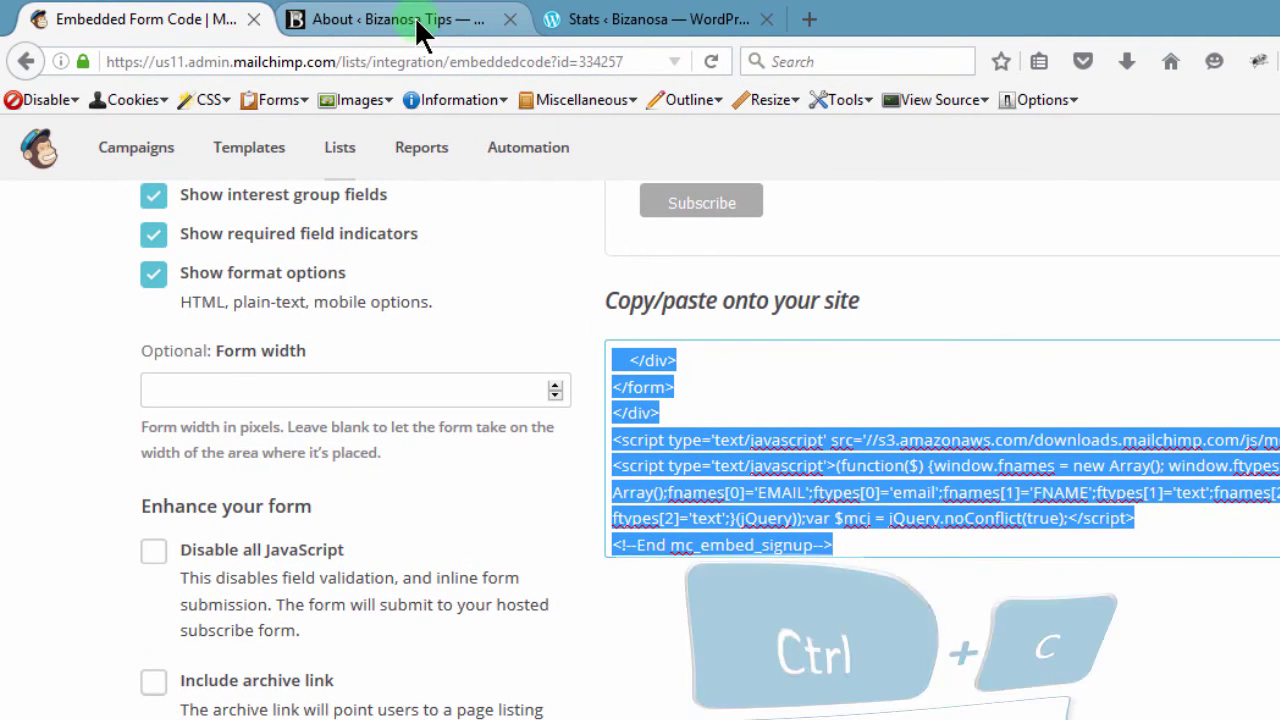
pyautogui.click(418, 22)
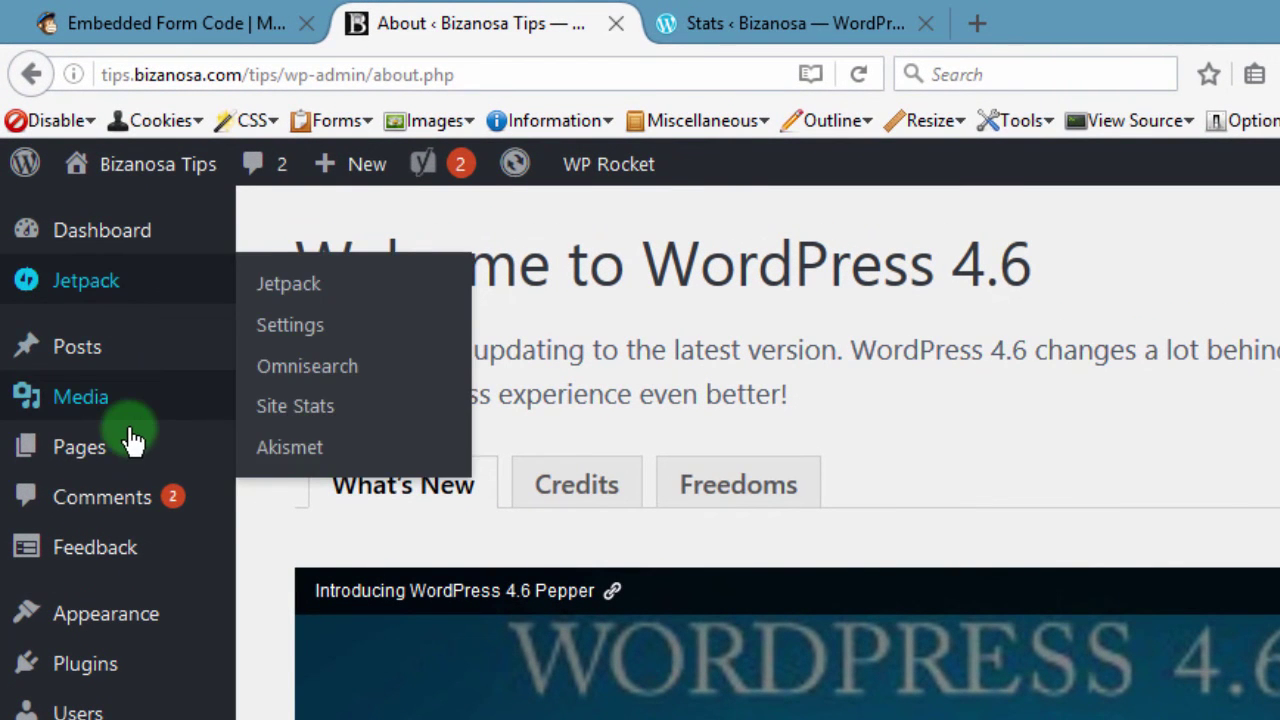
pyautogui.moveTo(79, 447)
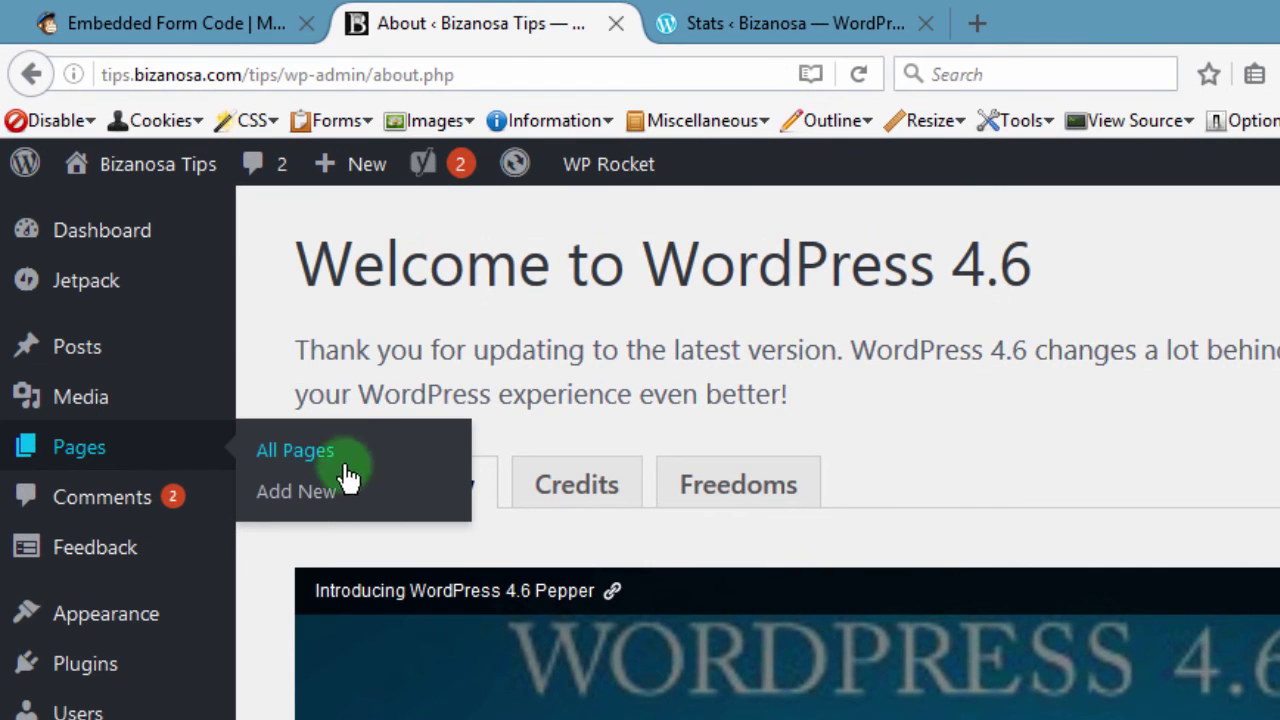
pyautogui.click(288, 508)
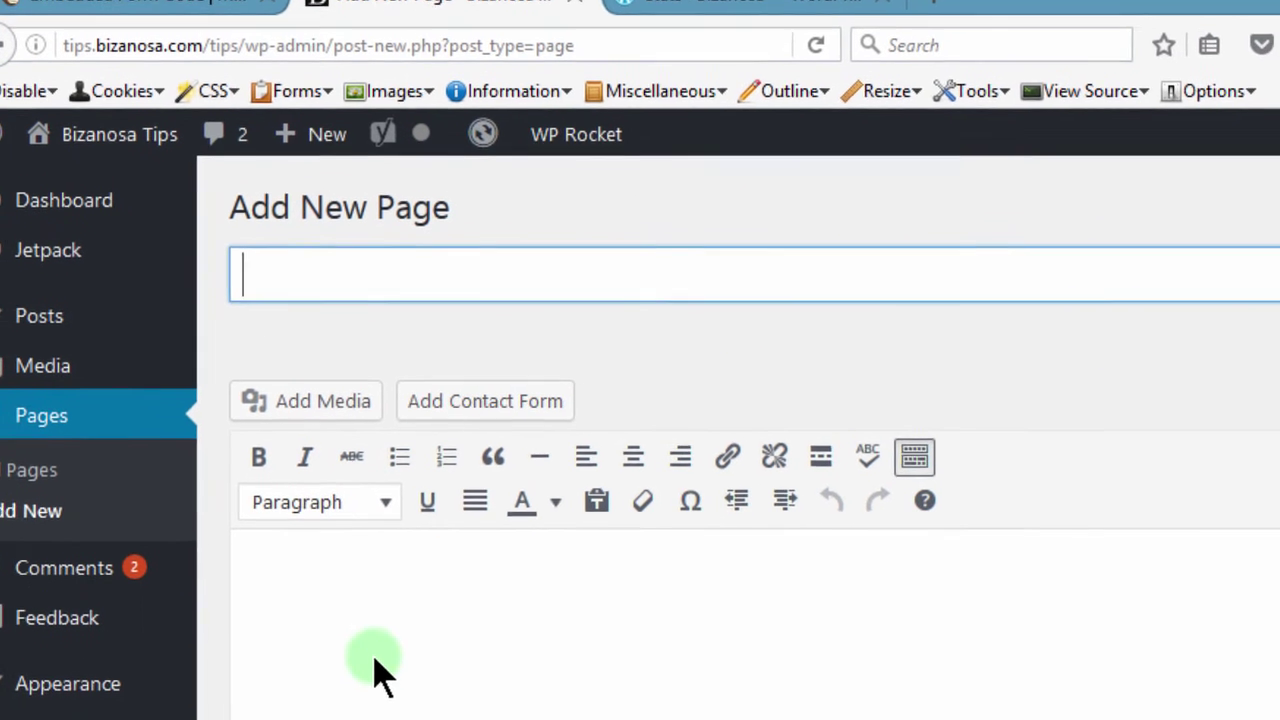
# Step: Title the page 'Signup' and paste the embed code into the Text (HTML) editor
pyautogui.click(311, 258)
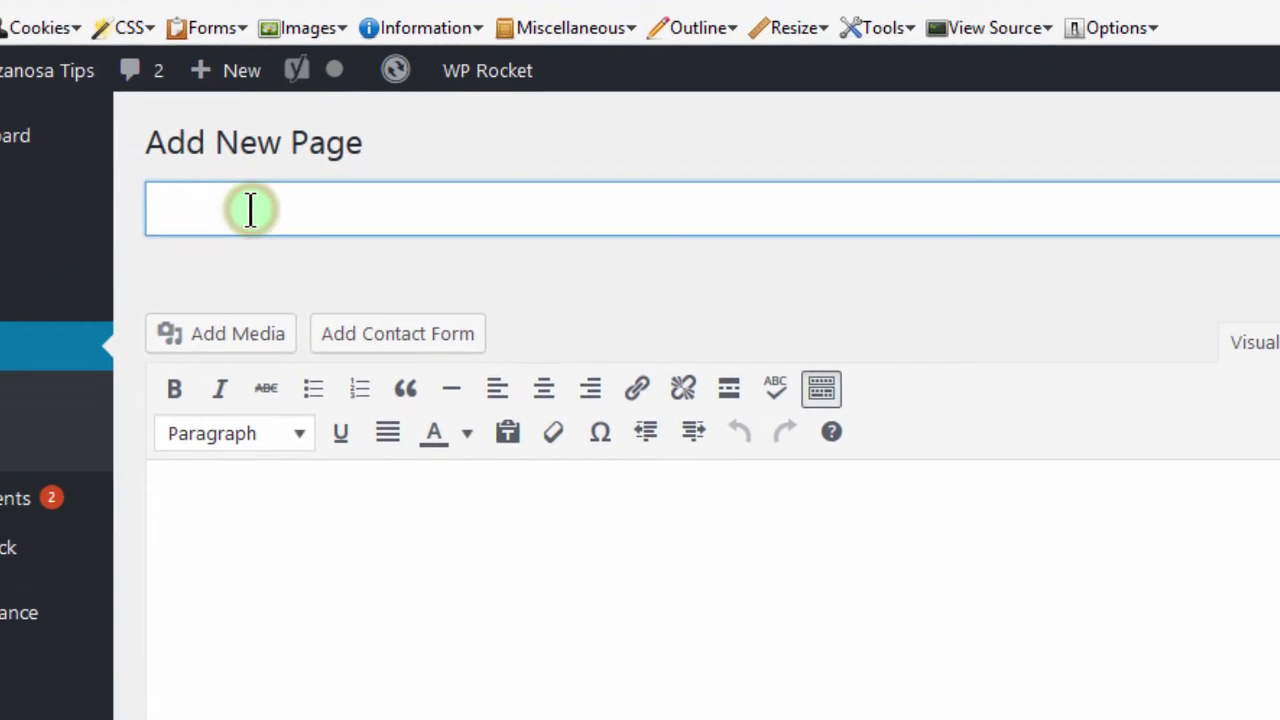
pyautogui.write('Sig')
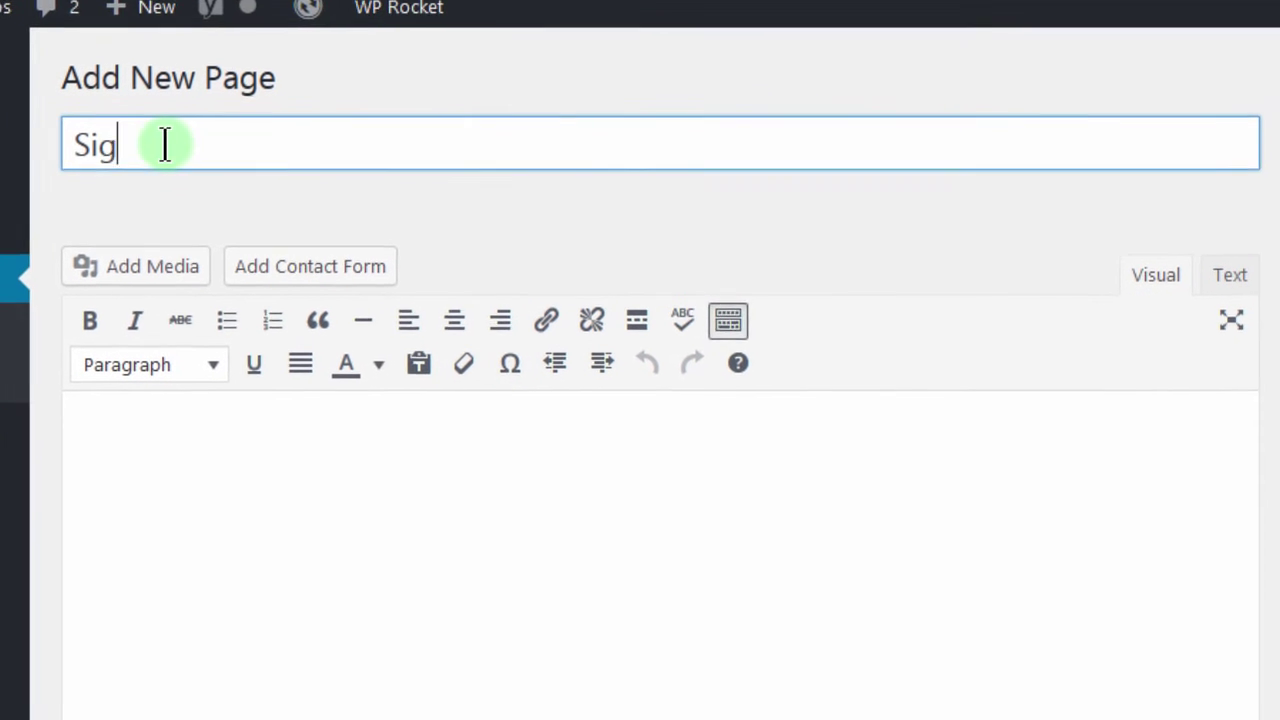
pyautogui.write('n')
pyautogui.write('u')
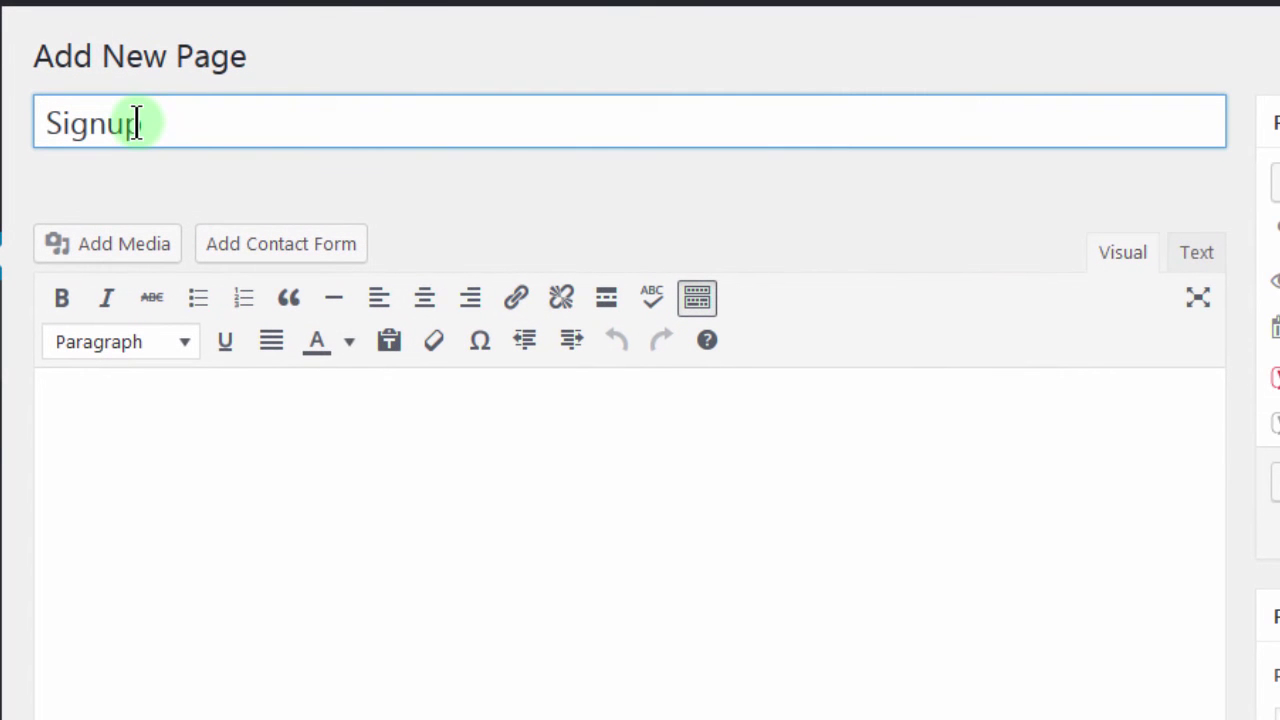
pyautogui.write('p')
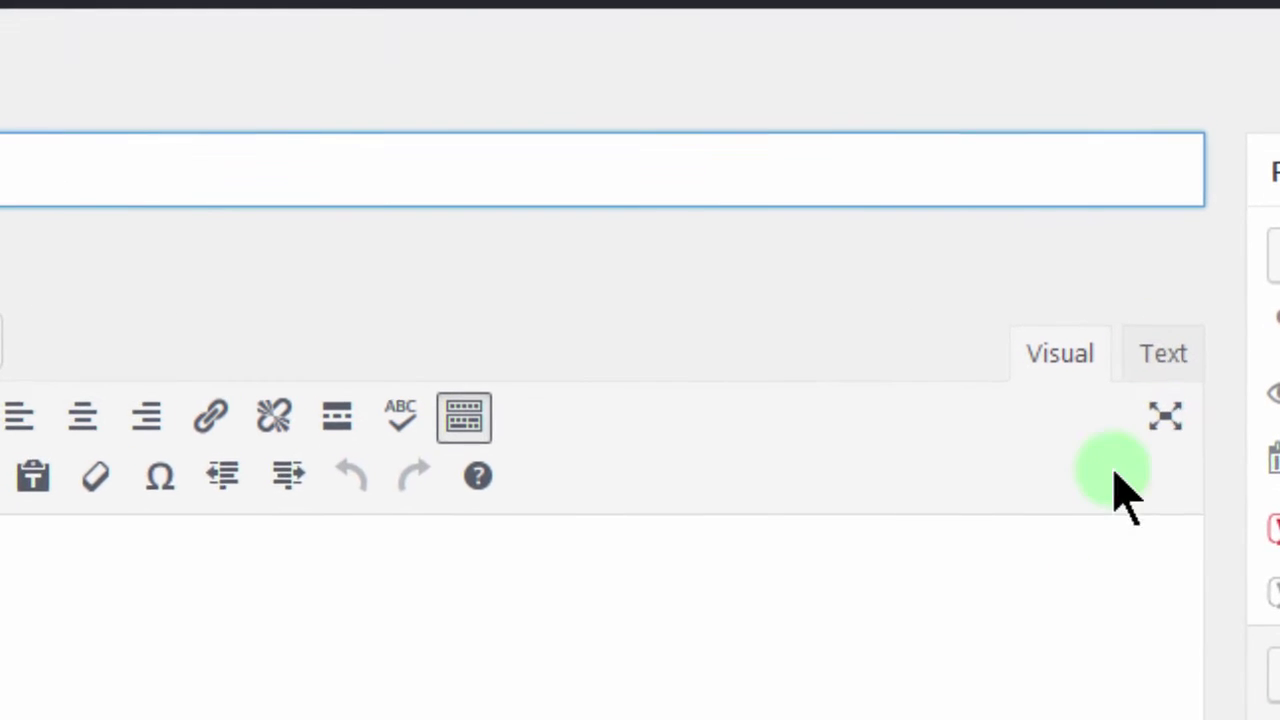
pyautogui.click(1158, 390)
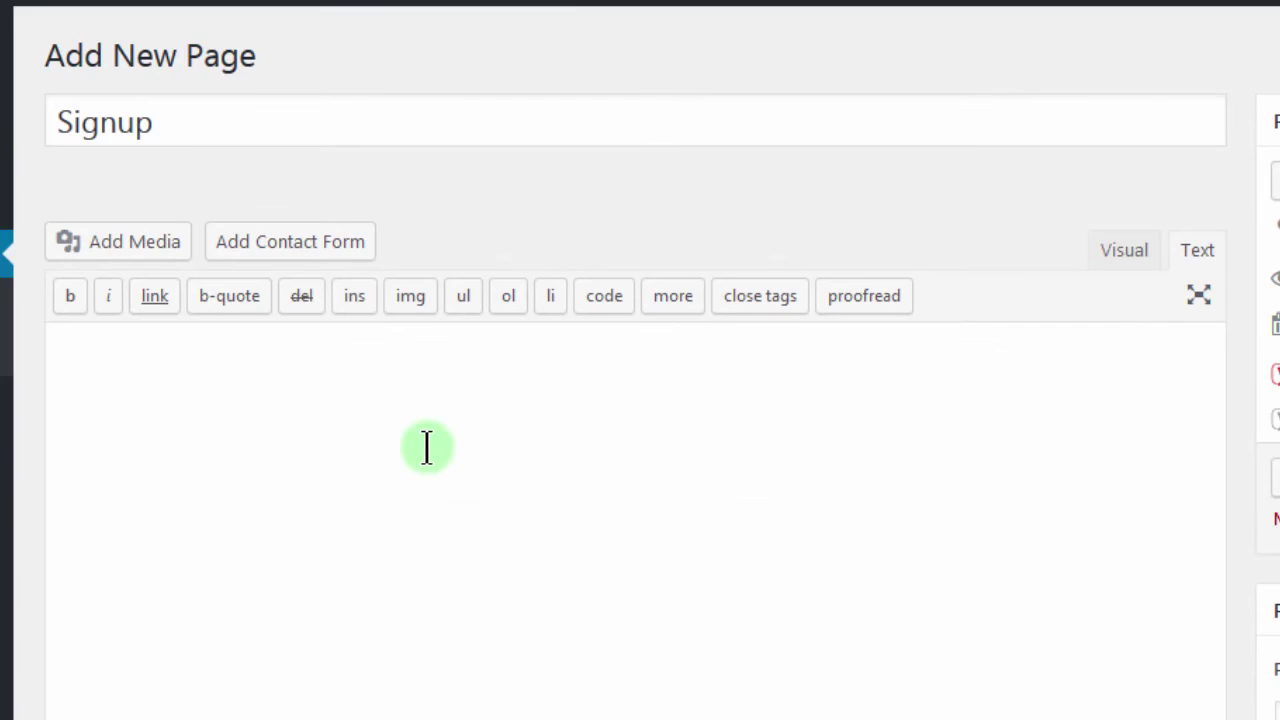
pyautogui.click(257, 369)
pyautogui.hotkey('ctrl', 'v')
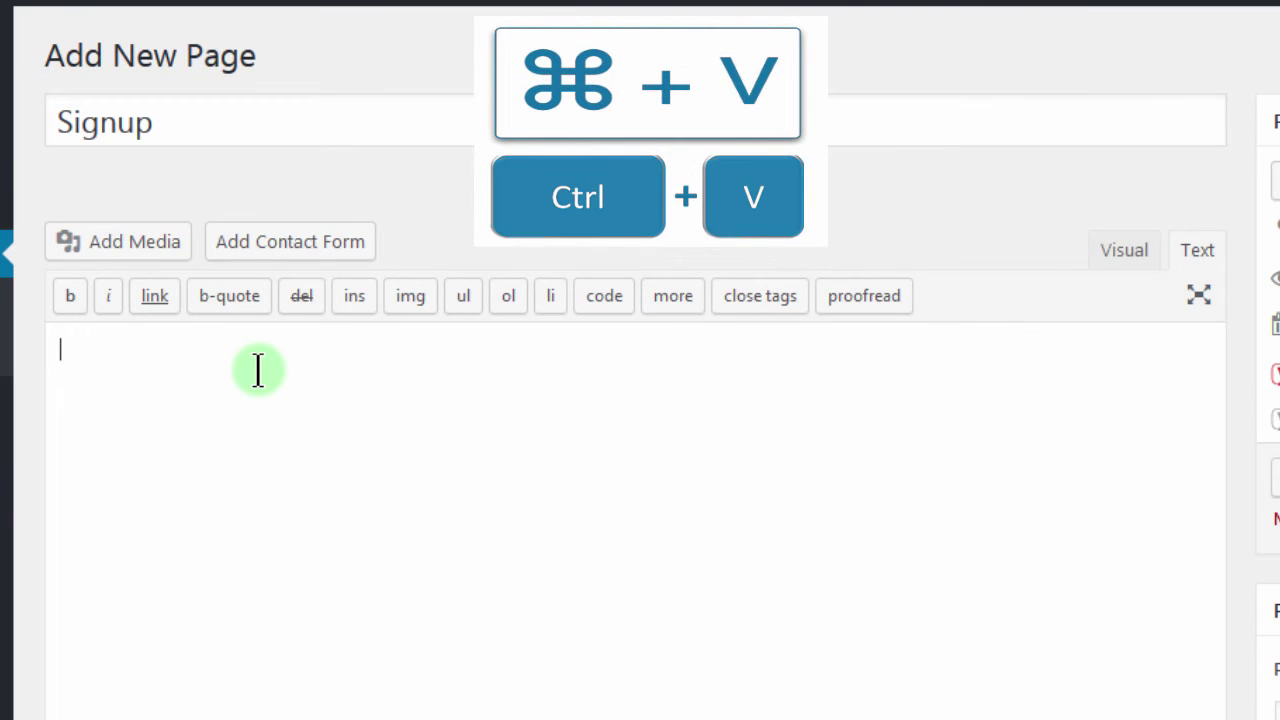
pyautogui.hotkey('ctrl', 'v')
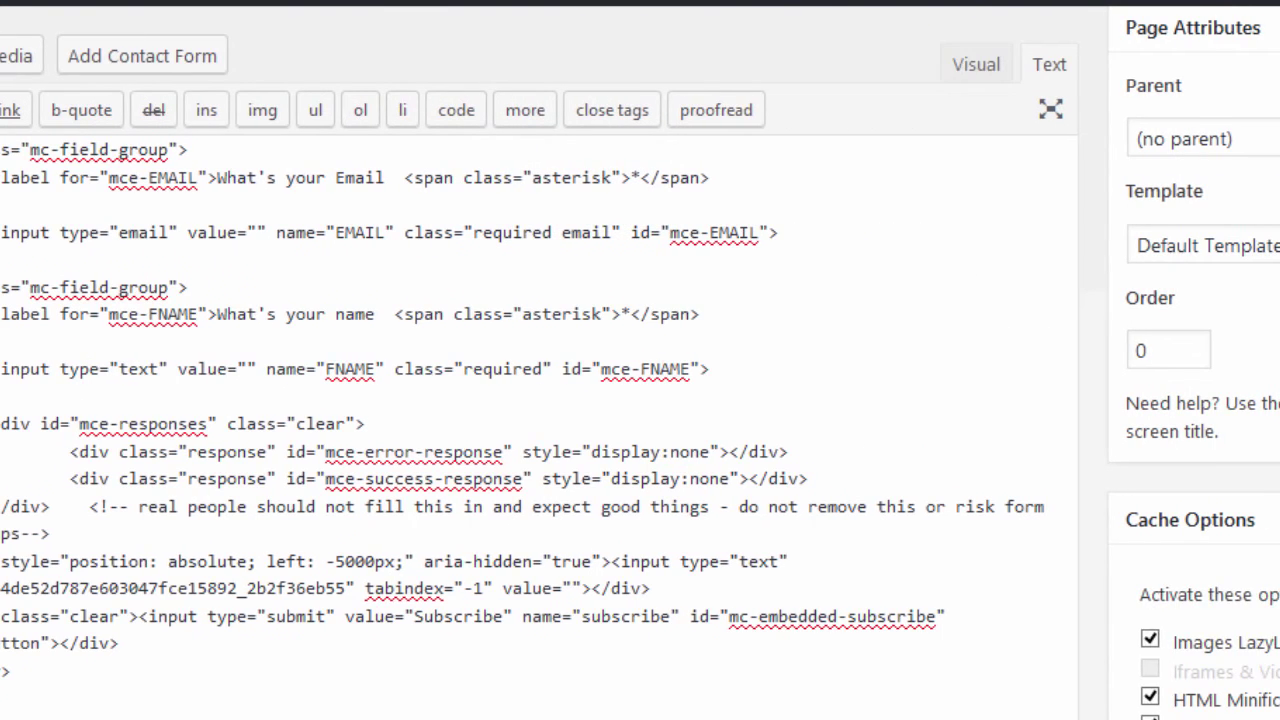
pyautogui.scroll(-3, 1268, 365)
pyautogui.moveTo(1268, 364)
pyautogui.mouseDown()
pyautogui.moveTo(1271, 400)
pyautogui.moveTo(1270, 152)
pyautogui.mouseUp()
# Step: Publish the Signup page and open its live view in a new tab
pyautogui.click(1180, 470)
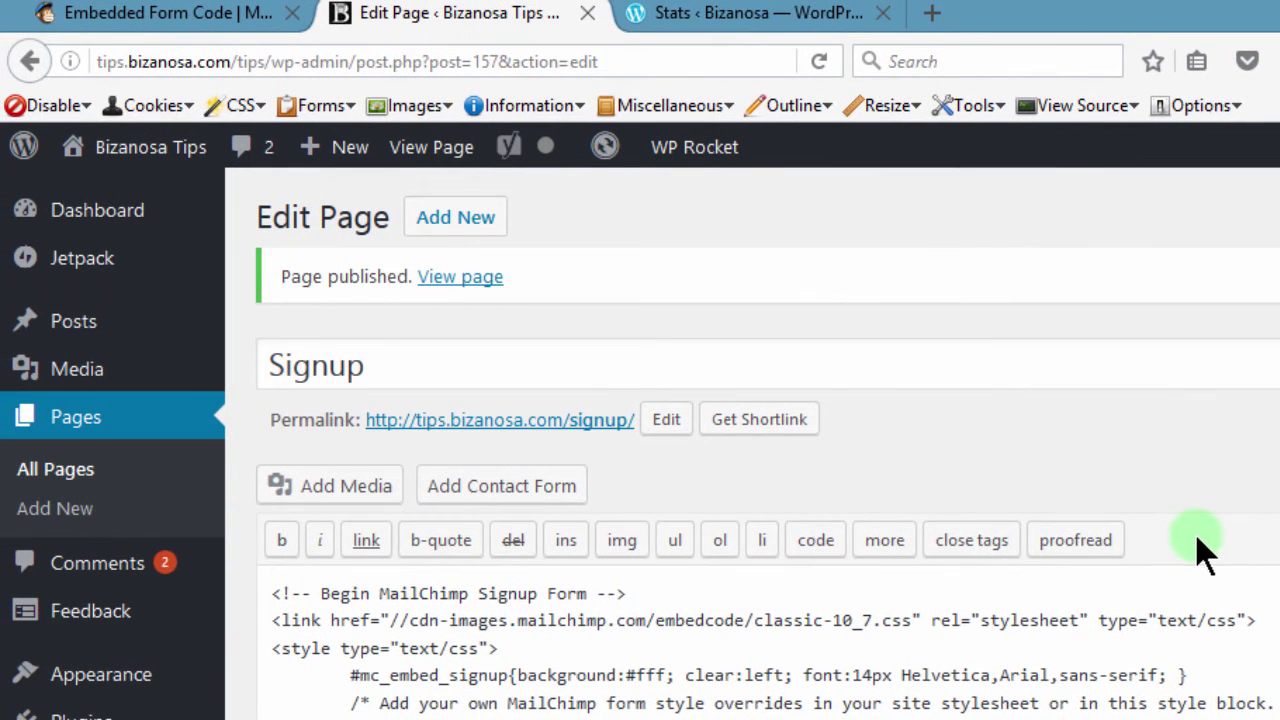
pyautogui.rightClick(445, 282)
pyautogui.click(508, 297)
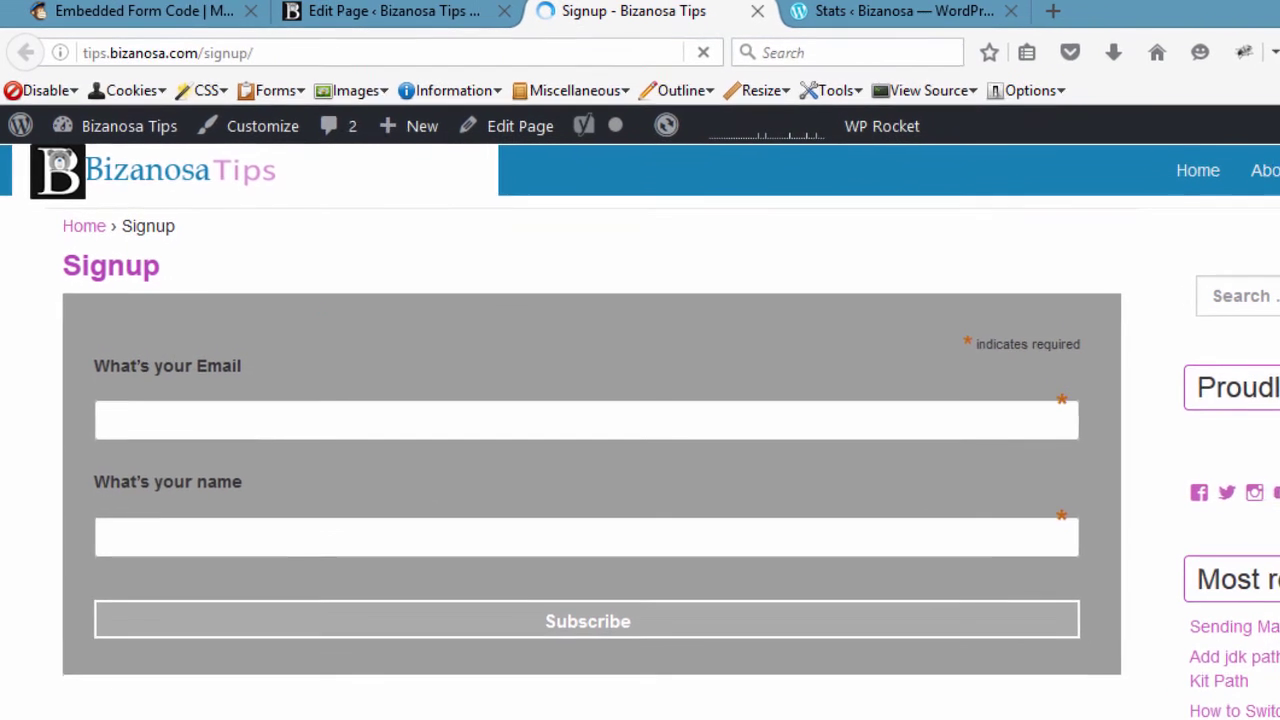
# Step: Scroll down the published Signup page to review its content
pyautogui.scroll(-10, 640, 430)
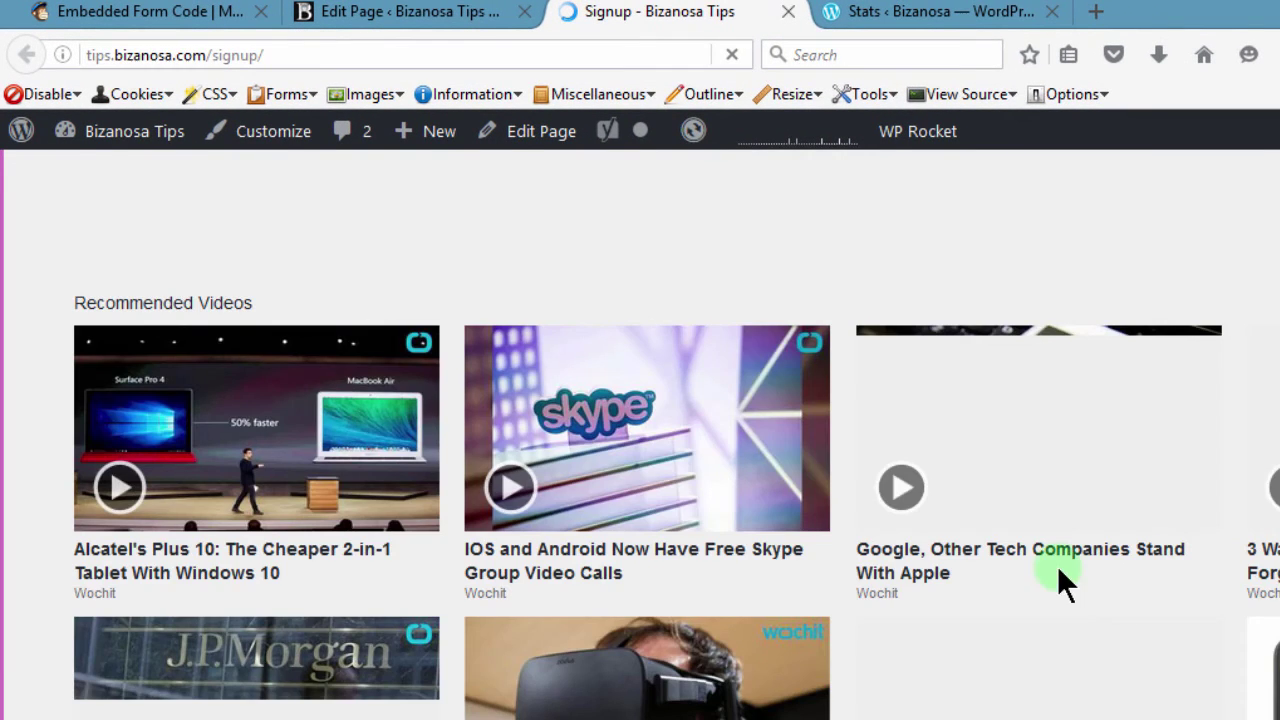
pyautogui.scroll(-5, 717, 486)
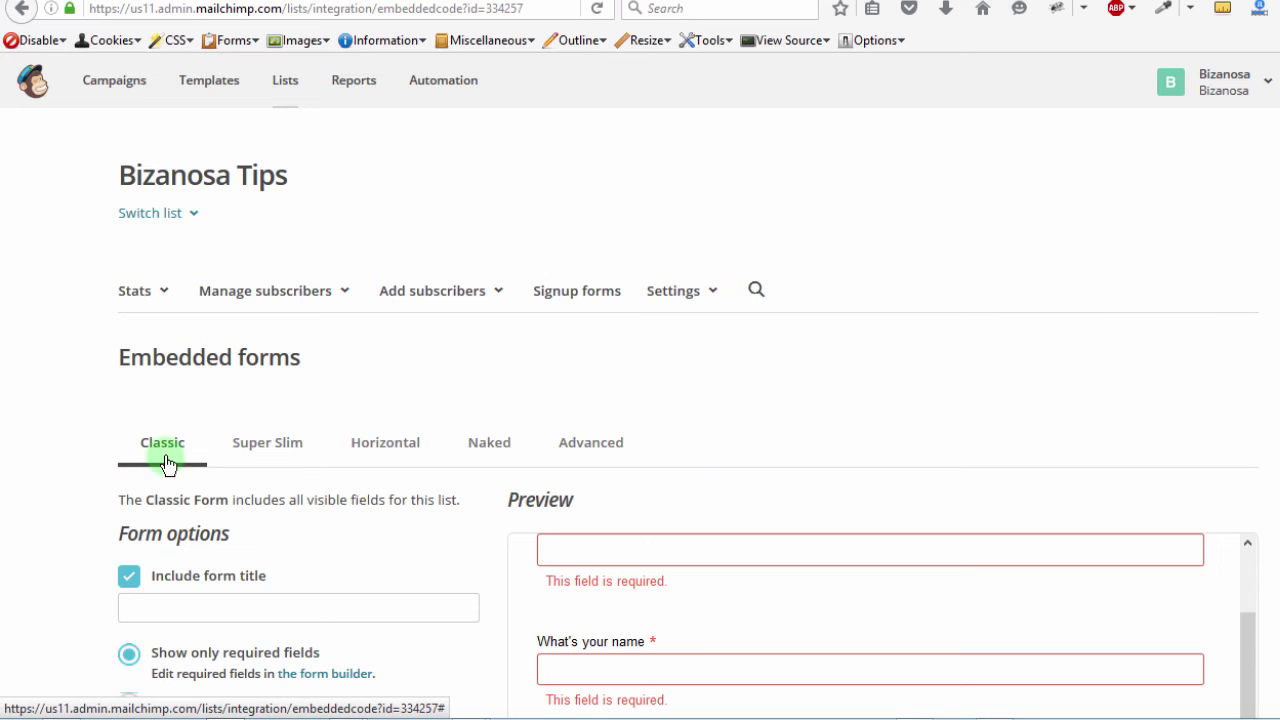
# Step: Preview the Super Slim embedded form style, then switch to the Horizontal style
pyautogui.click(265, 450)
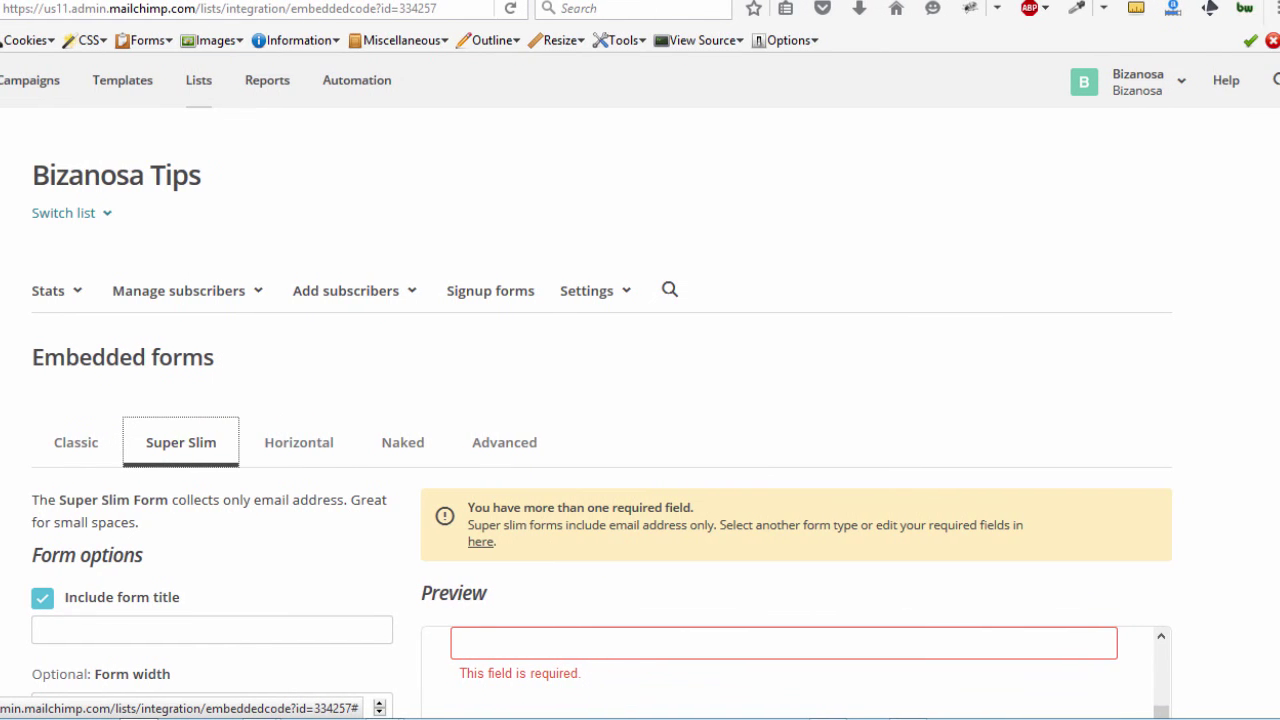
pyautogui.scroll(-3, 640, 450)
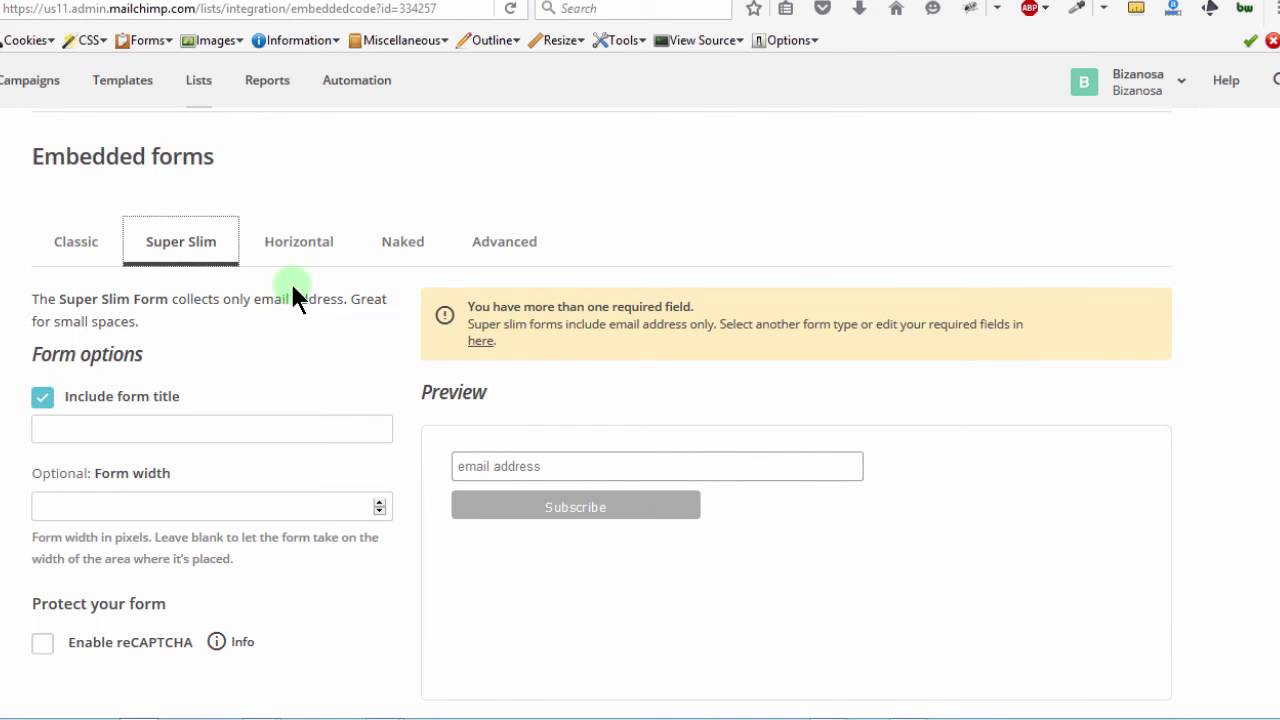
pyautogui.click(300, 243)
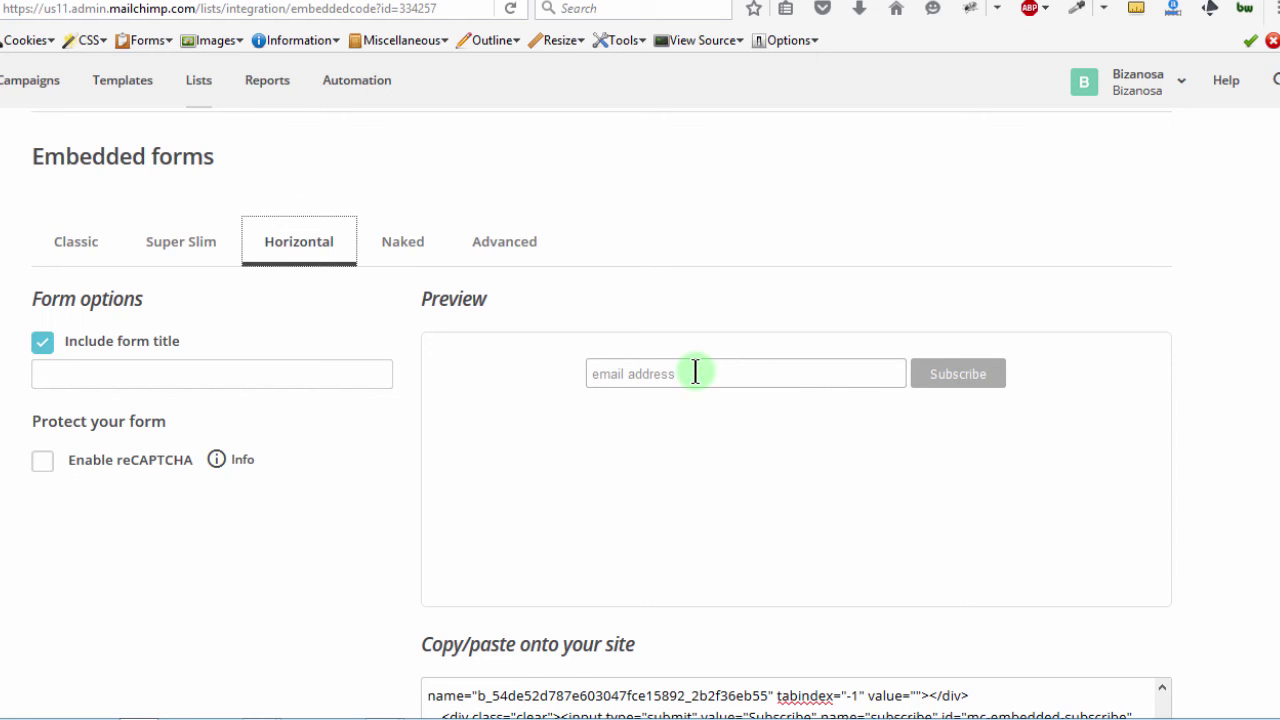
# Step: Switch to the Naked form style and inspect its unstyled Email field
pyautogui.click(406, 247)
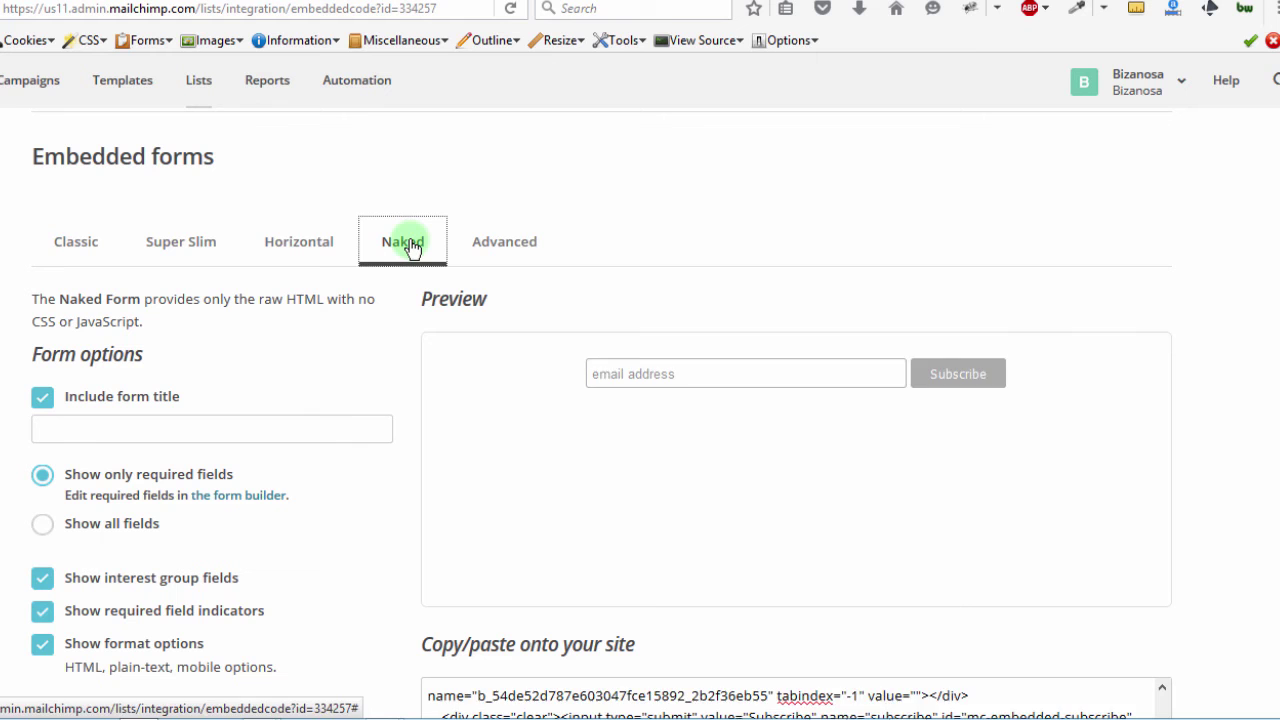
pyautogui.click(603, 375)
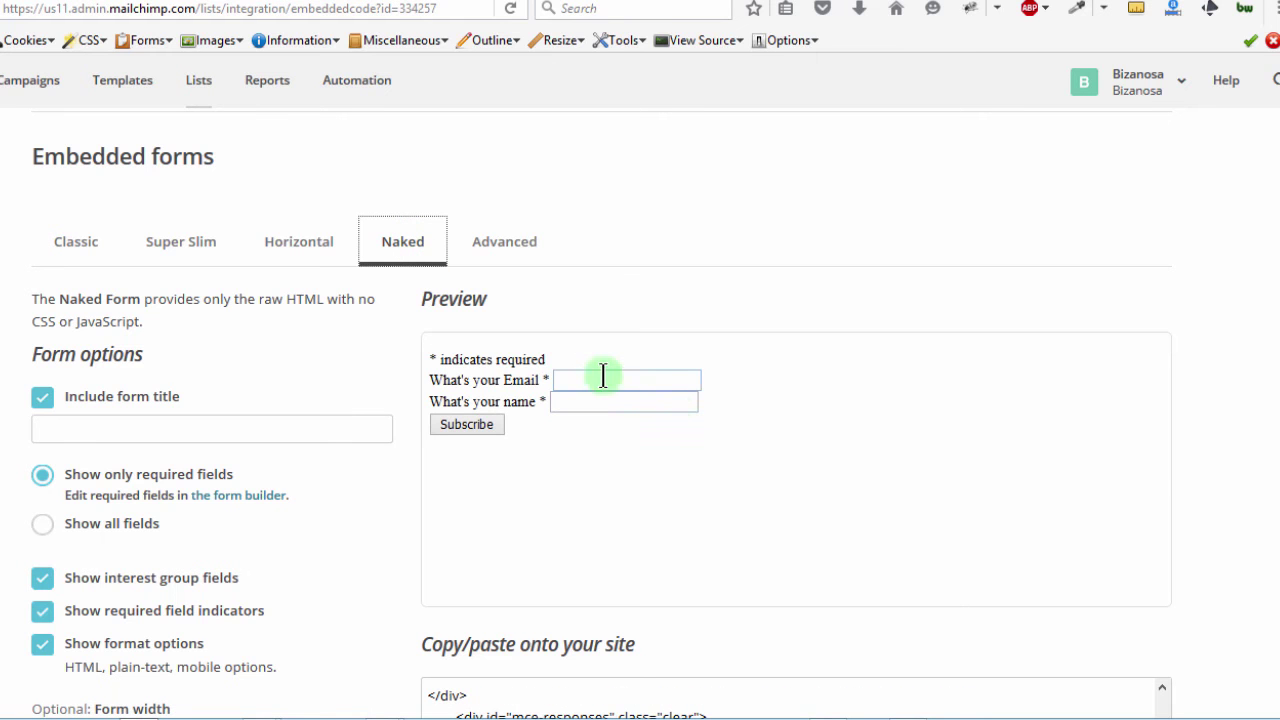